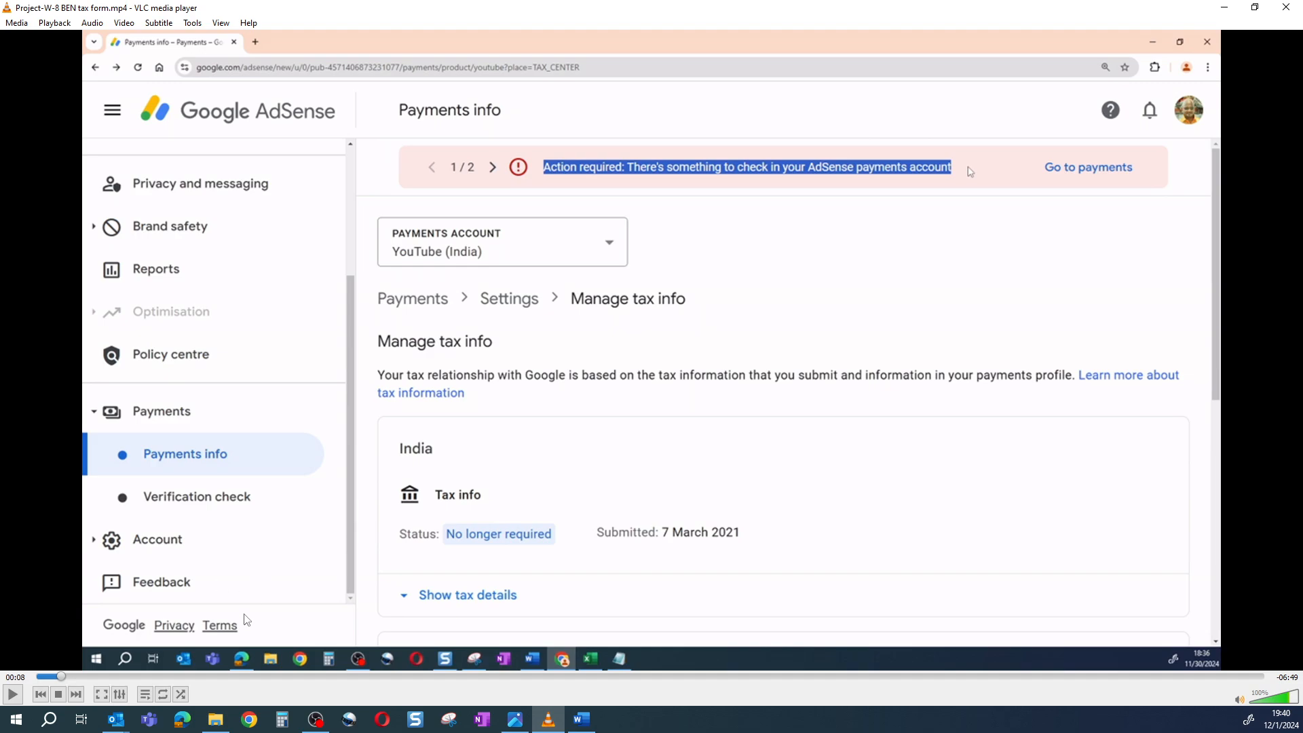
# Mute the audio of the W-8 BEN tax form video, resume playback and lower the volume to 95%
pyautogui.click(1239, 700)
pyautogui.click(13, 693)
pyautogui.scroll(-1, 301, 153)
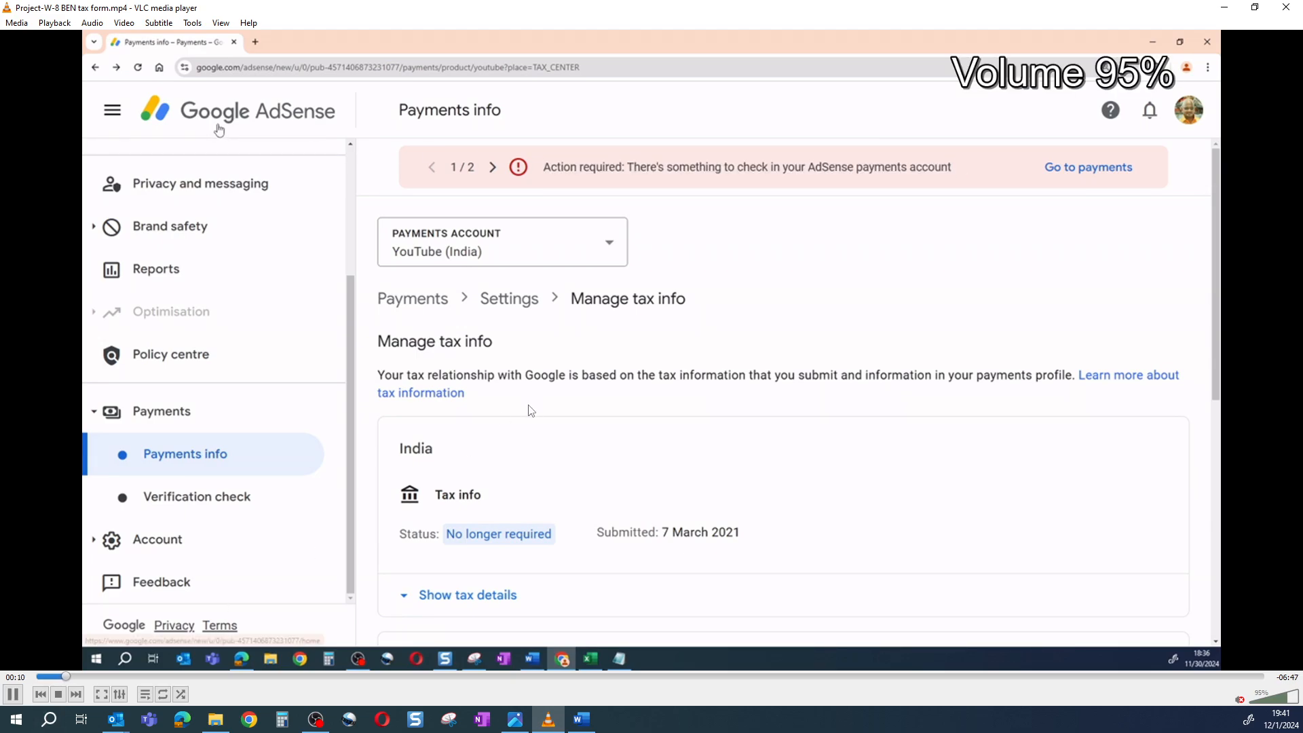
# Skip ahead in the video through the Manage tax info overview and the notes before starting, up to the sign-in verification
pyautogui.click(87, 676)
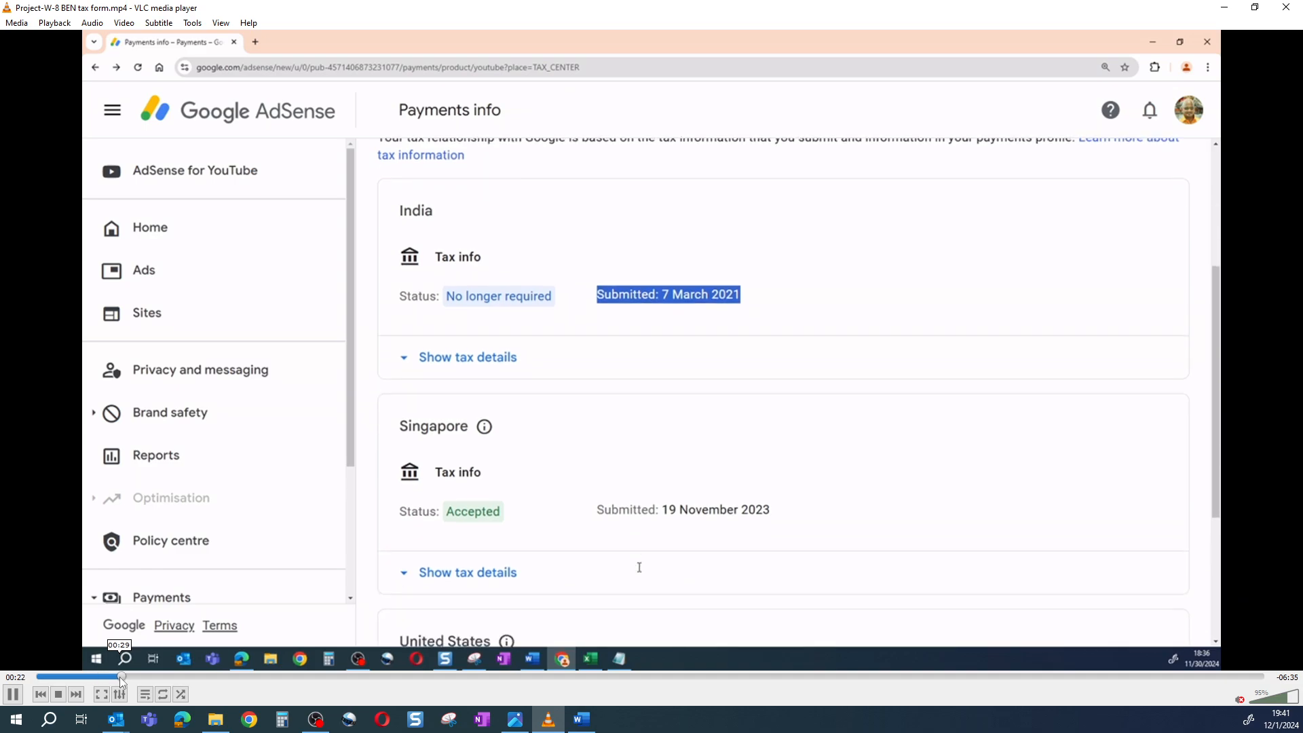
pyautogui.click(120, 677)
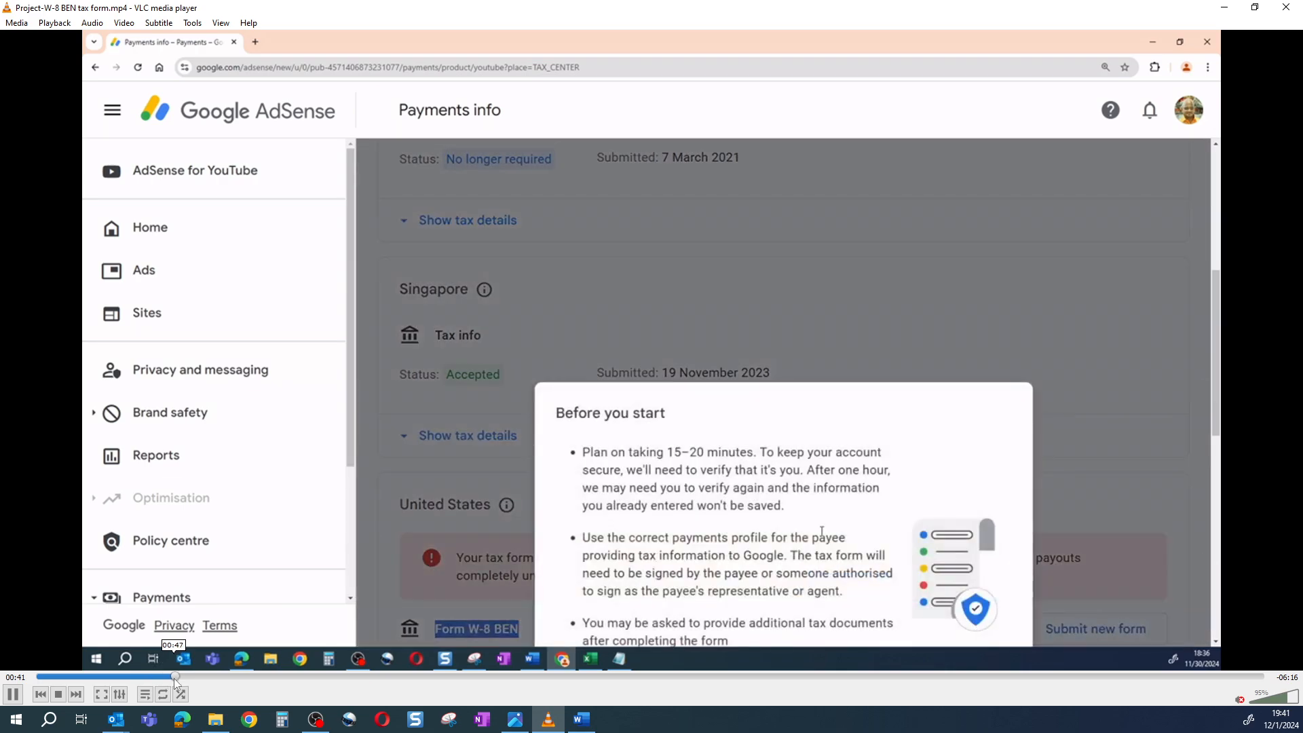
pyautogui.click(177, 676)
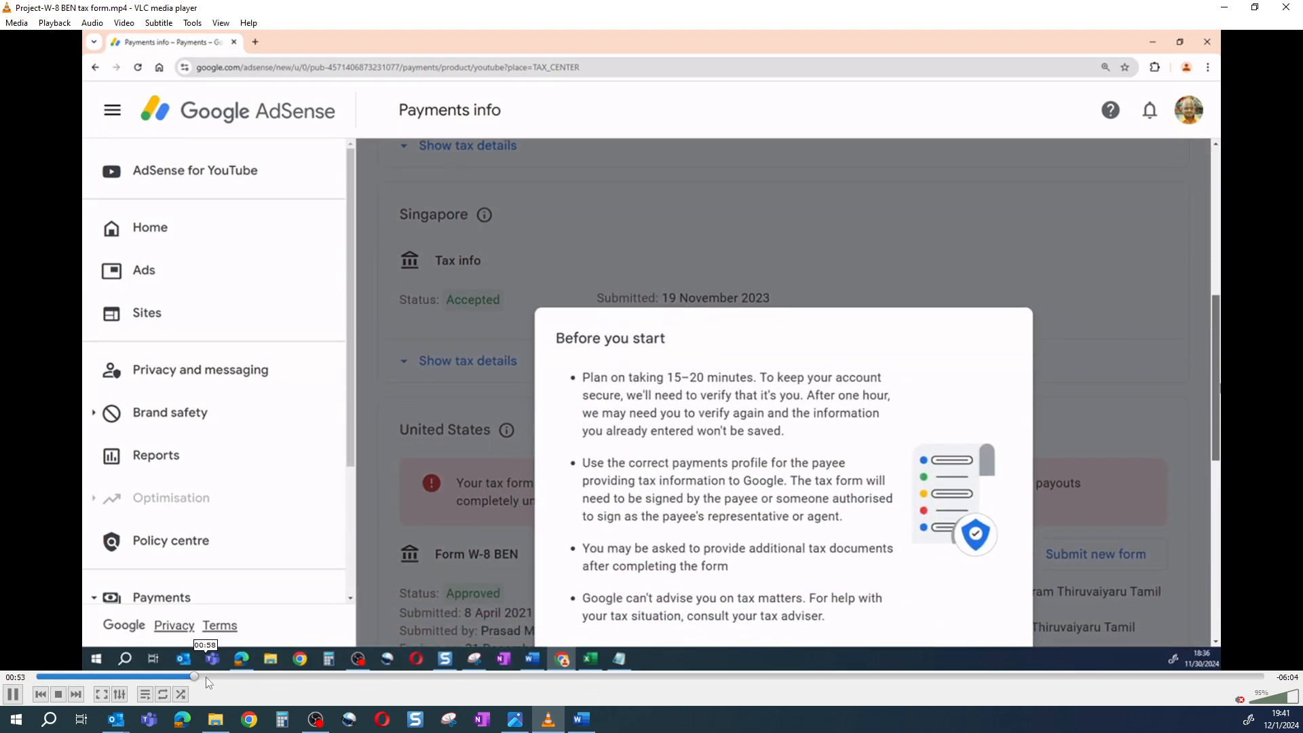
pyautogui.click(206, 677)
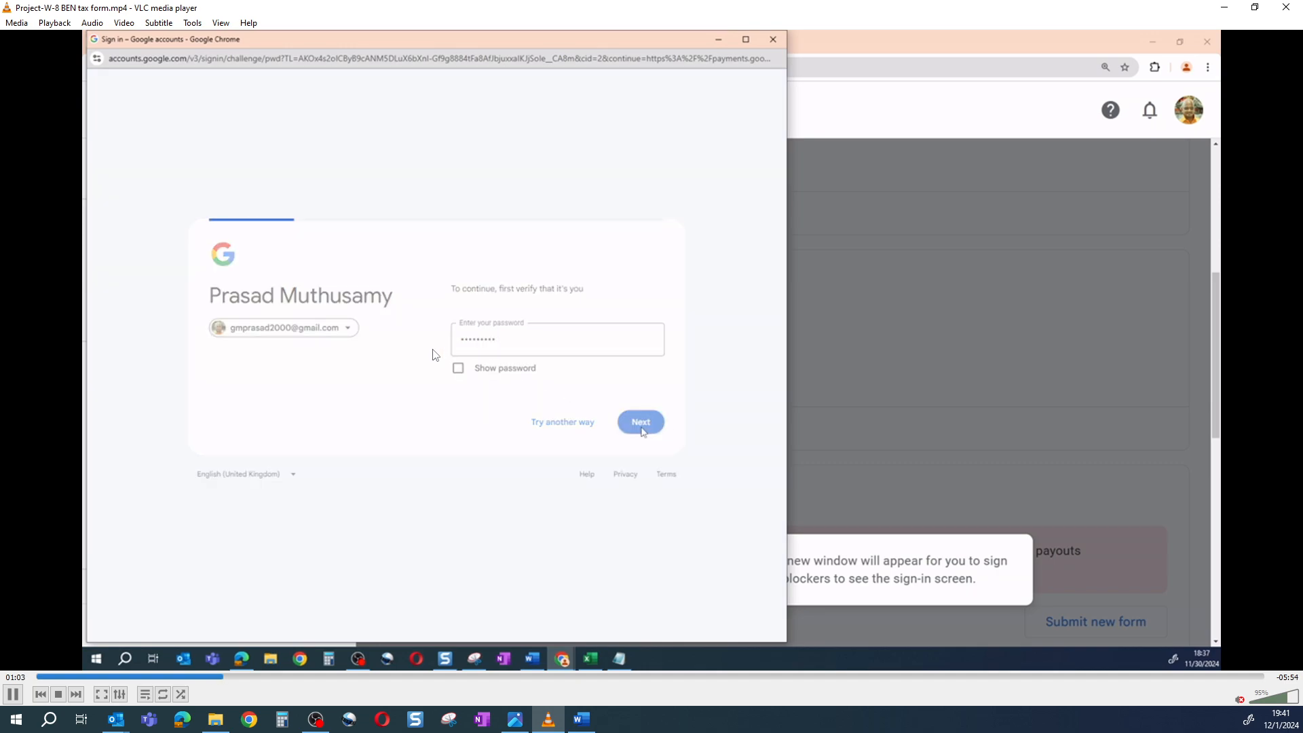
# Skip past the sign-in to the United States tax info questions, pausing at the W-8 form type selection before resuming playback
pyautogui.click(239, 675)
pyautogui.click(255, 676)
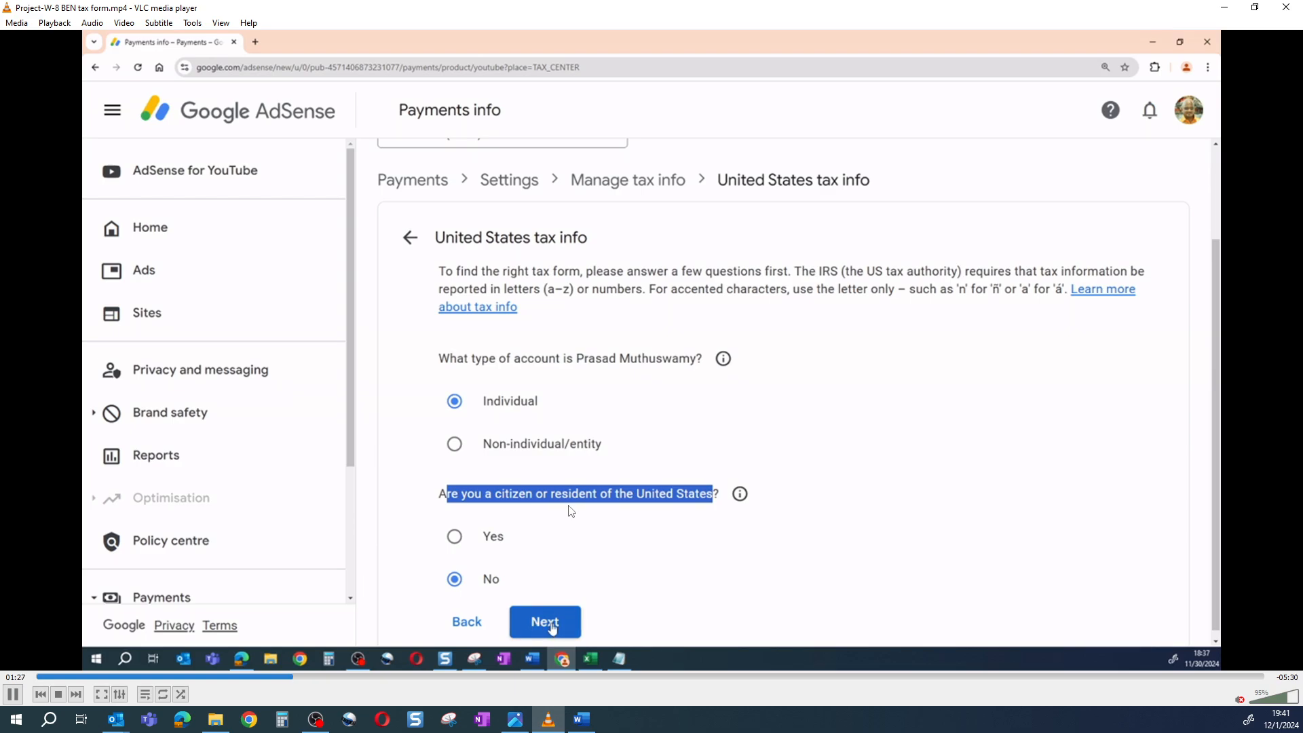
pyautogui.click(309, 675)
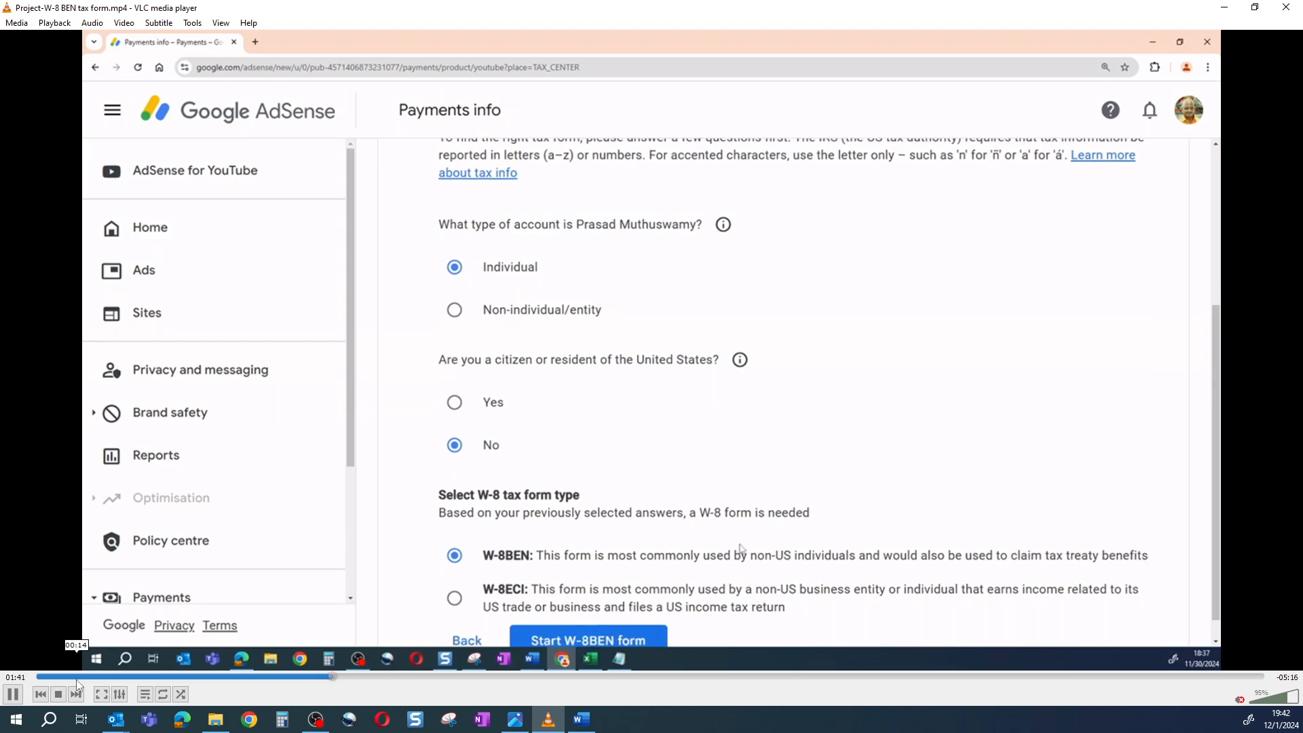
pyautogui.click(12, 694)
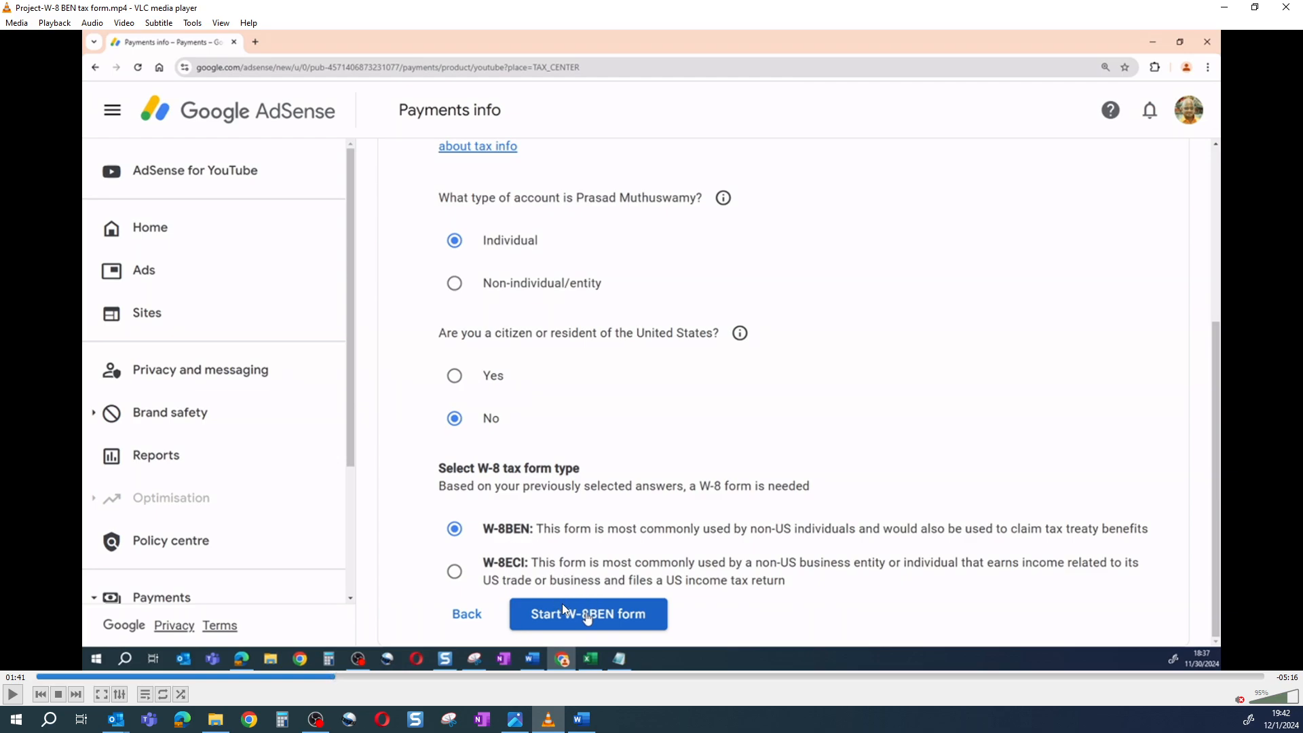
pyautogui.click(15, 696)
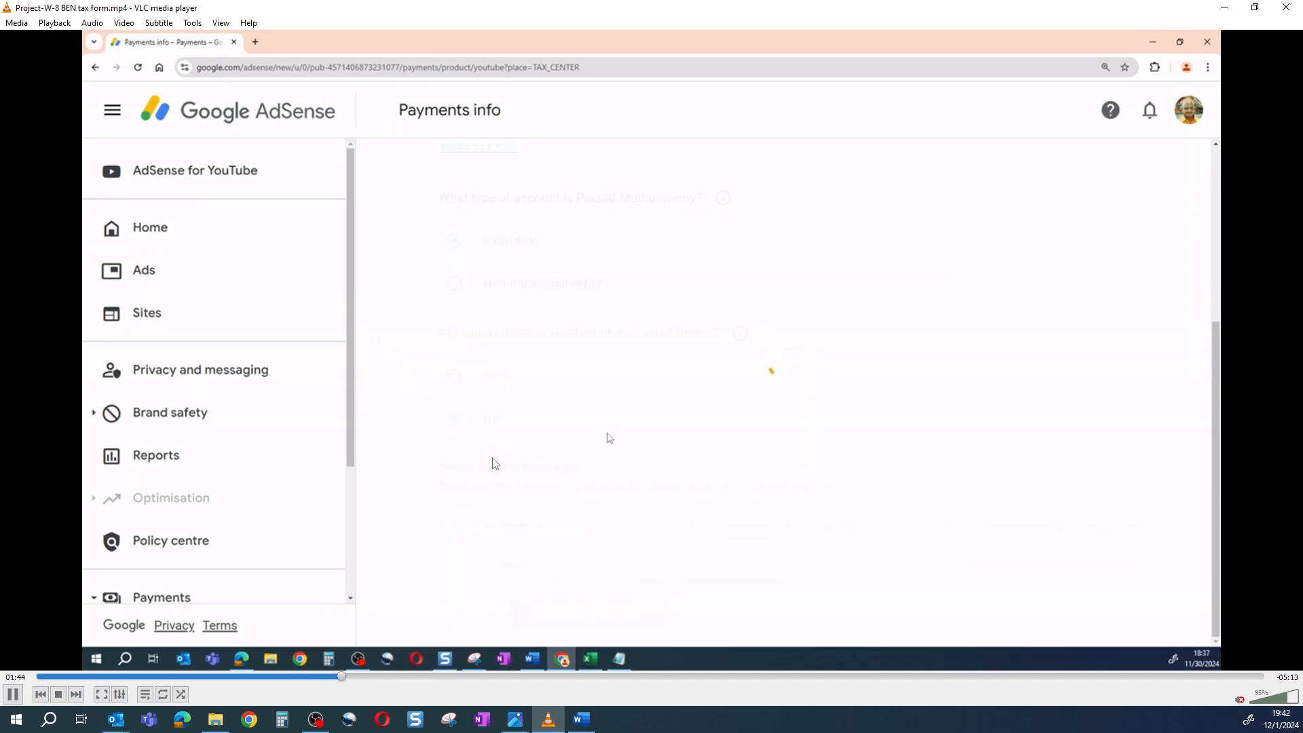
# Skip ahead in the video through the taxpayer identification and residence address sections to the Tax treaty section
pyautogui.click(364, 676)
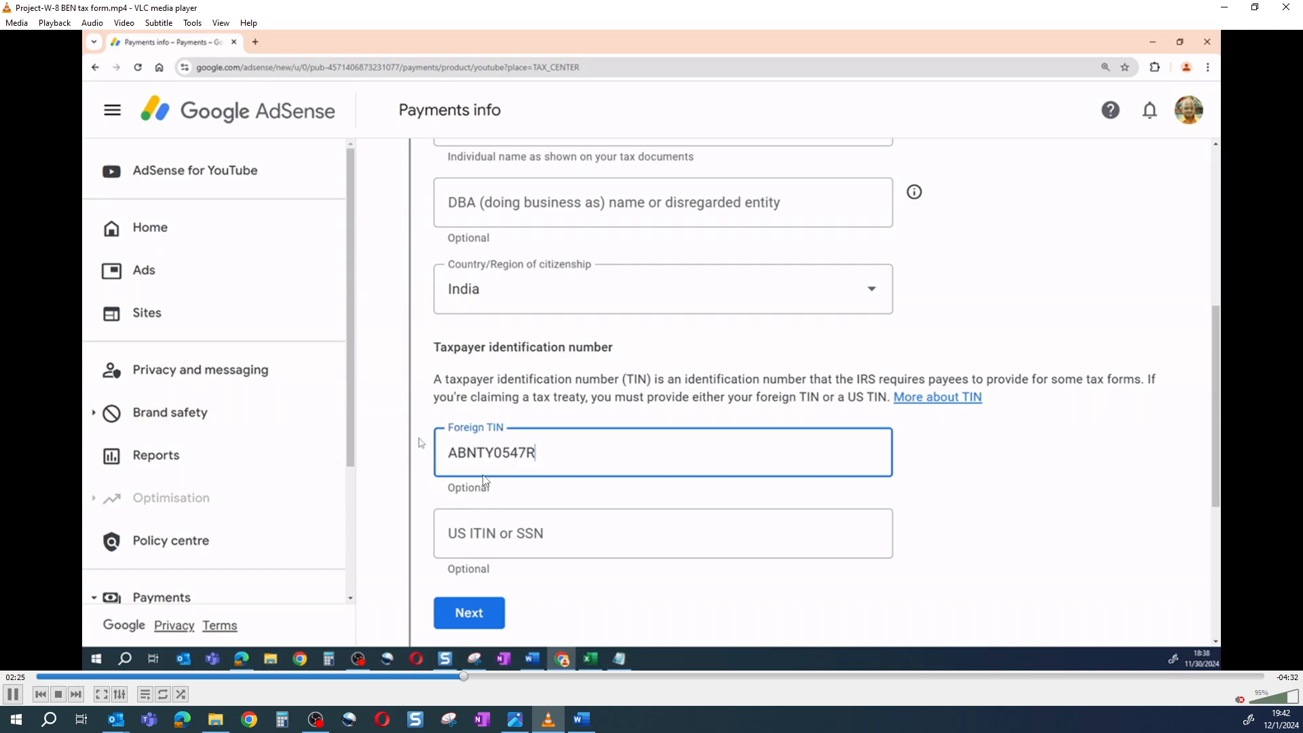
pyautogui.click(476, 678)
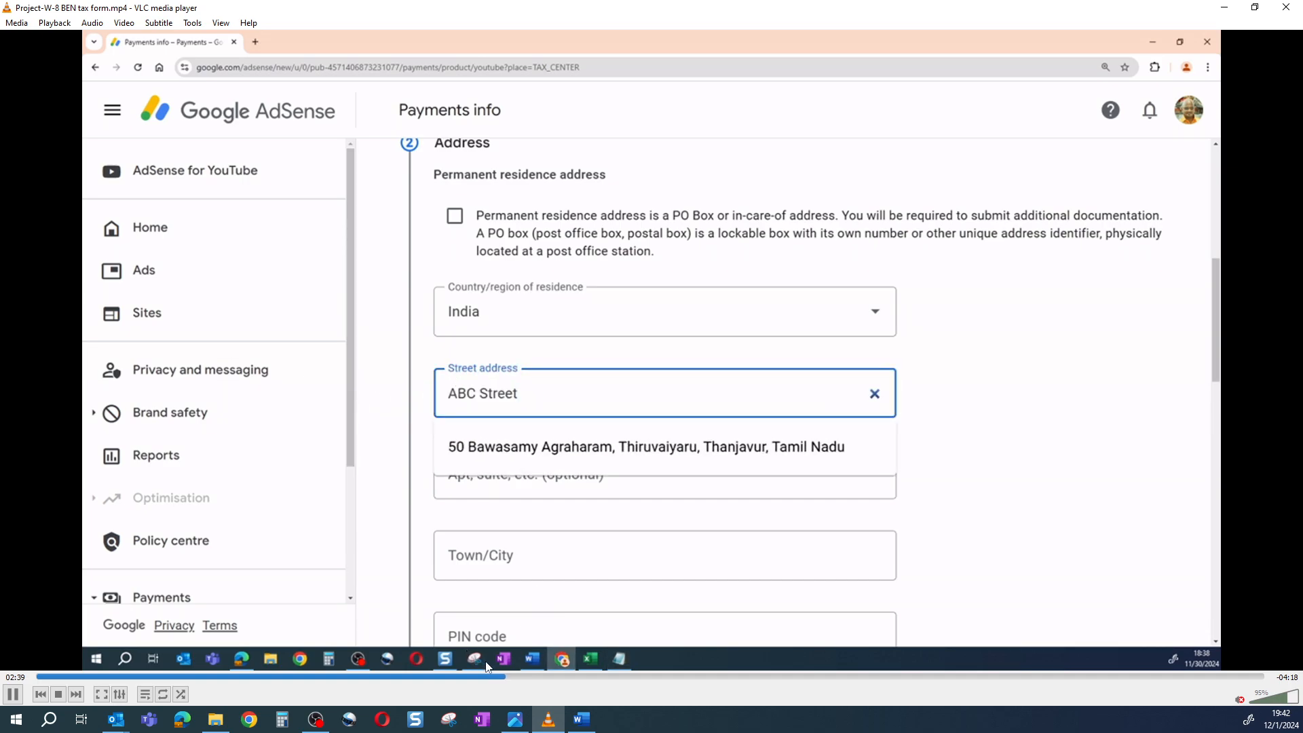
pyautogui.click(515, 676)
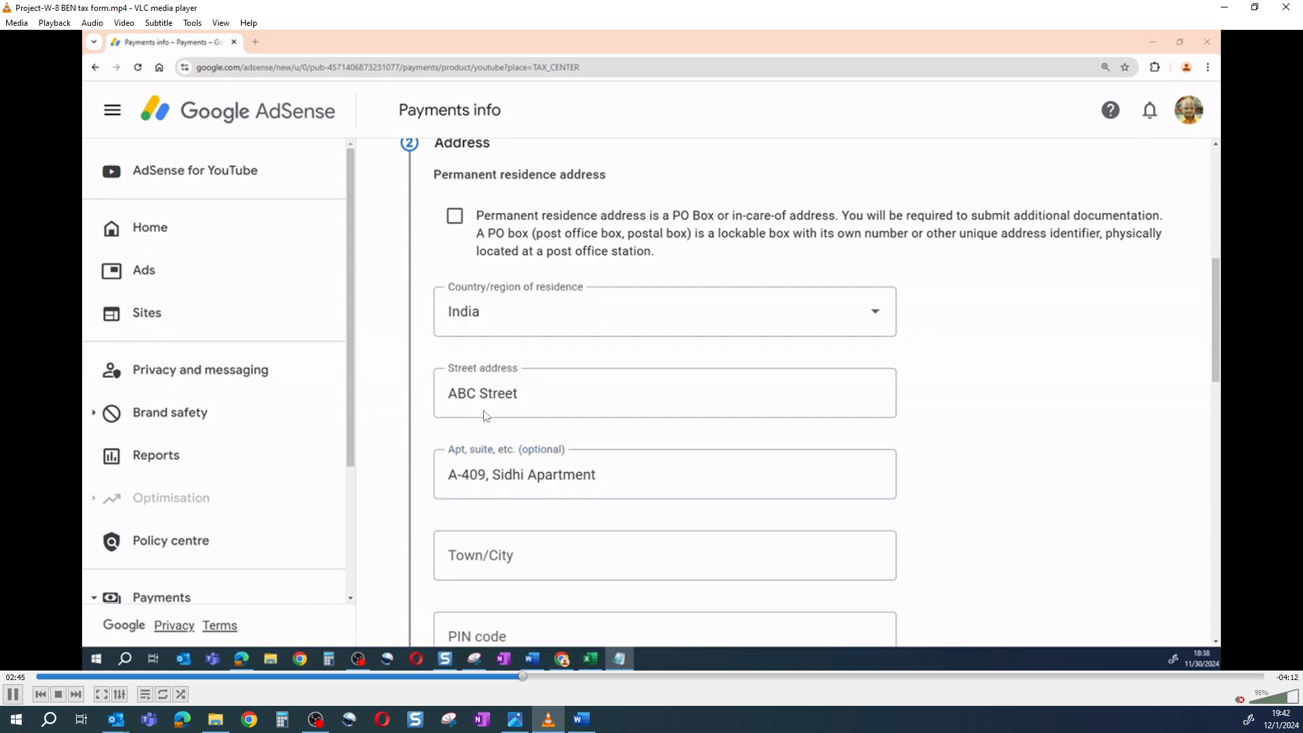
pyautogui.click(542, 676)
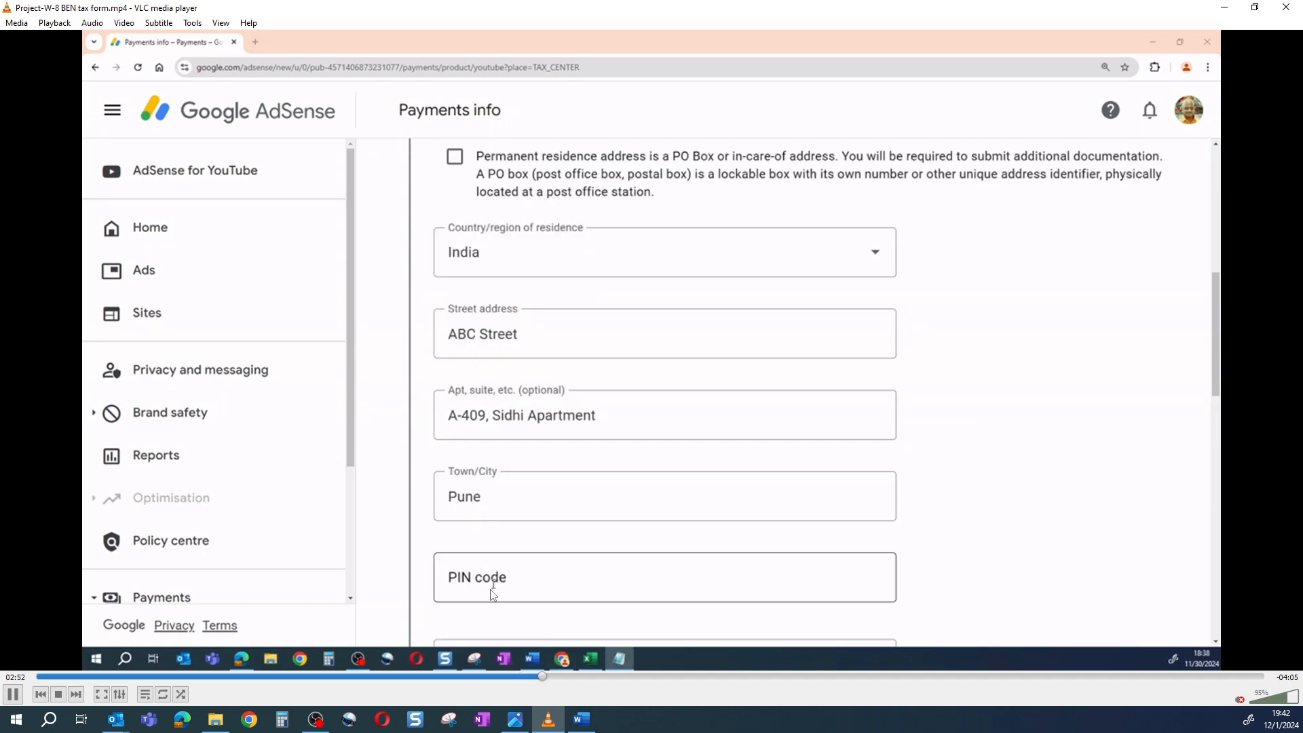
pyautogui.click(564, 677)
pyautogui.click(586, 676)
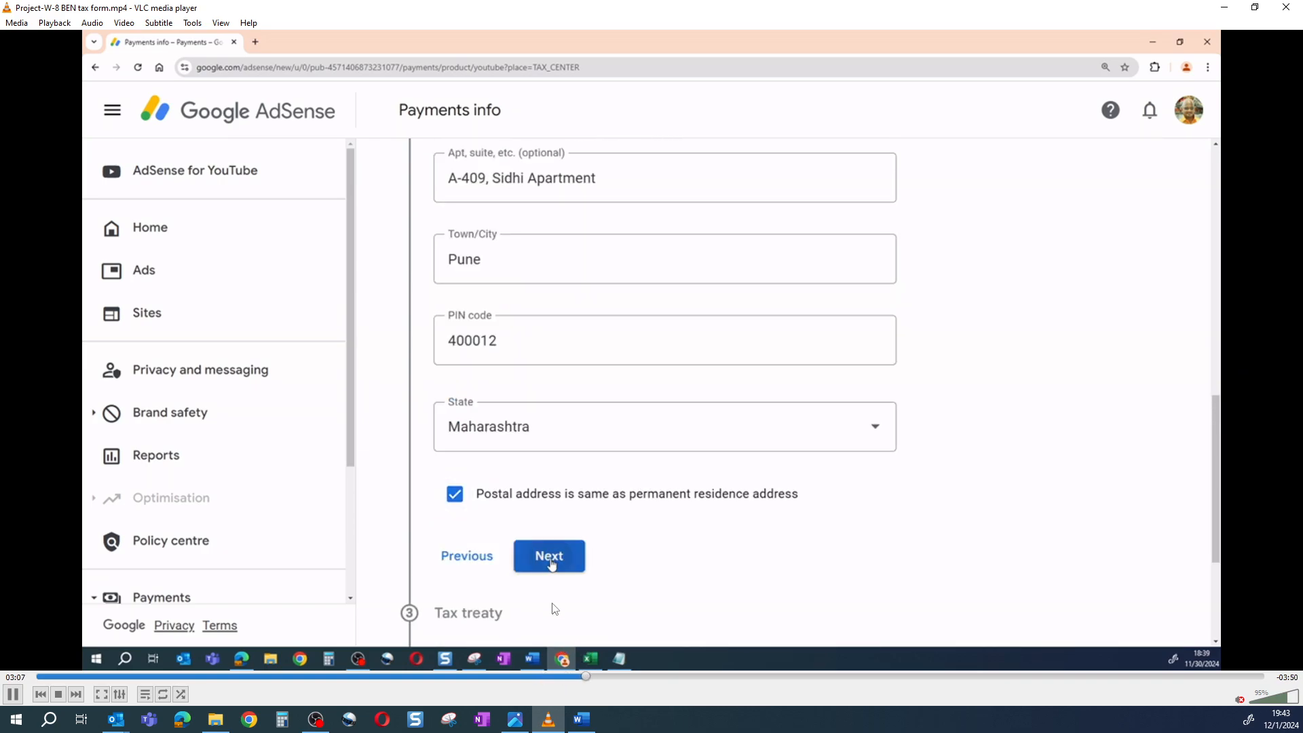
pyautogui.click(579, 677)
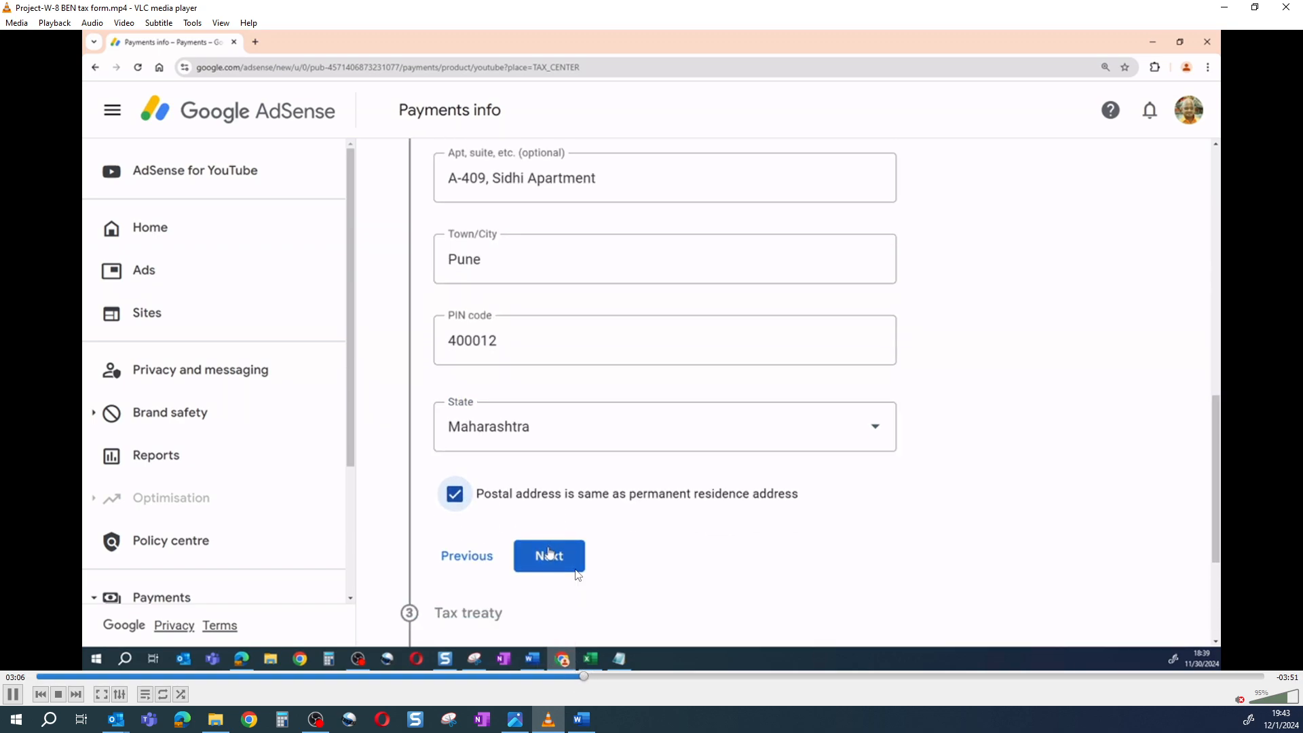
pyautogui.click(600, 677)
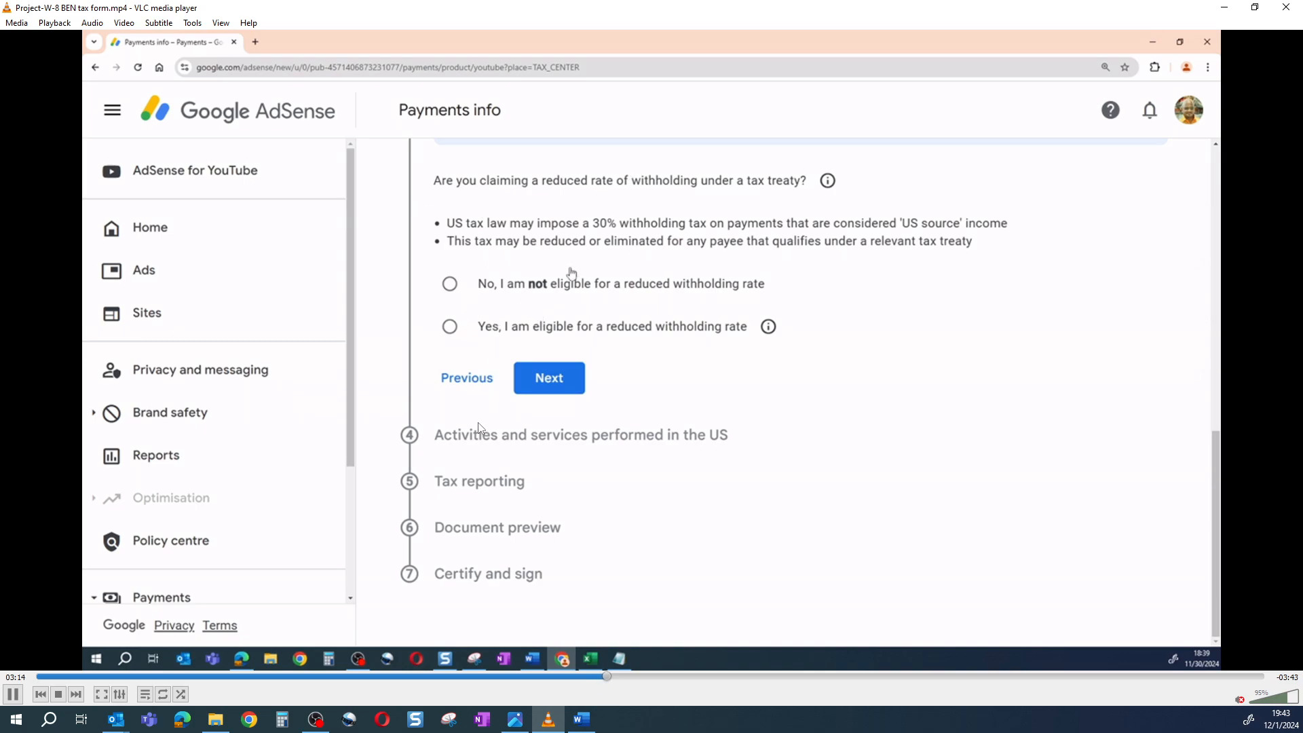
# Pause and resume the video around the question about claiming a reduced withholding rate under the tax treaty
pyautogui.click(12, 693)
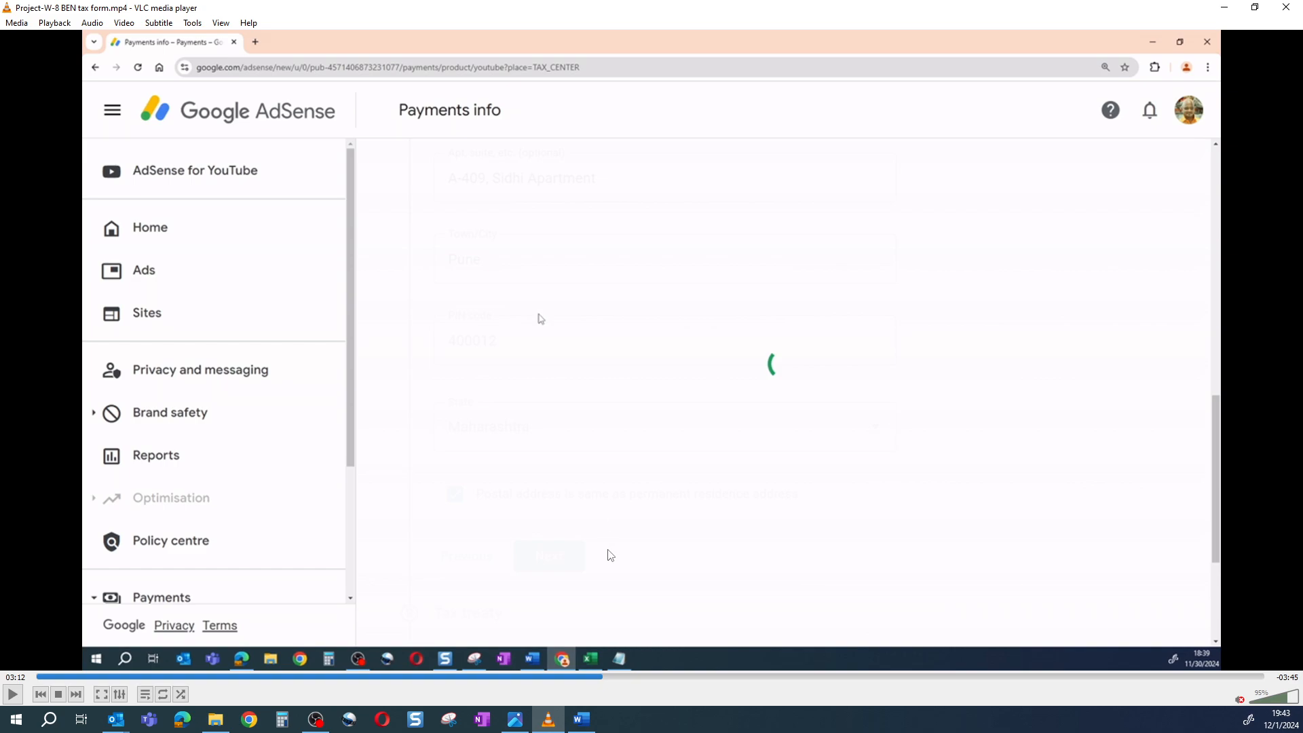
pyautogui.press('space')
pyautogui.click(13, 694)
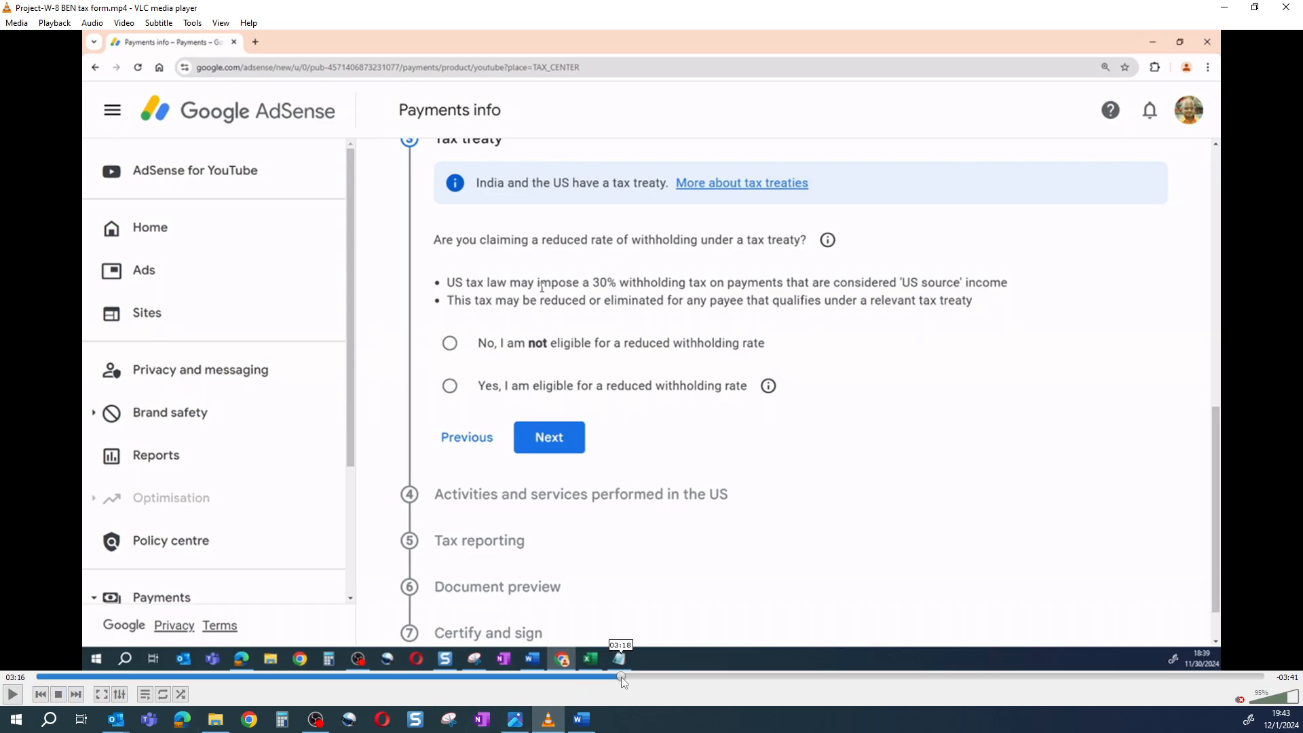
pyautogui.click(12, 694)
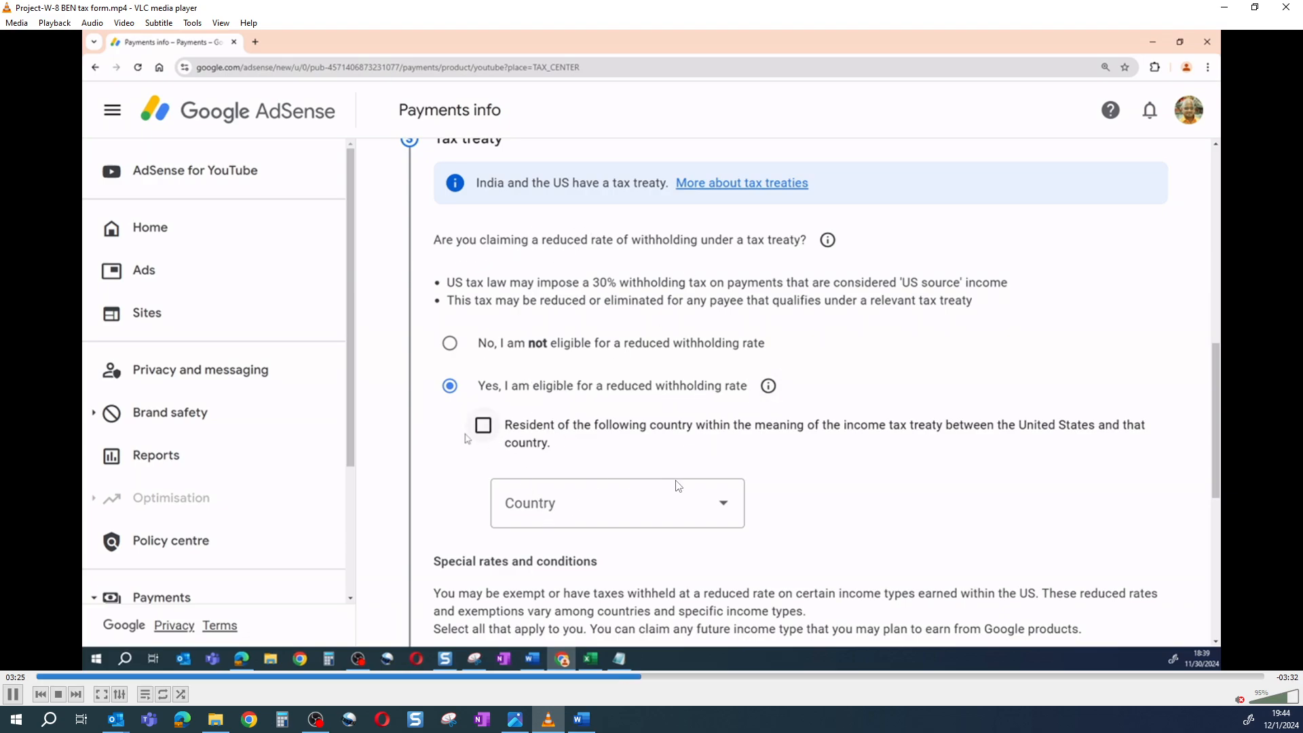
# Skip ahead to the special rates section, pausing on the article and withholding rate choices for Other copyright royalties before resuming
pyautogui.click(663, 678)
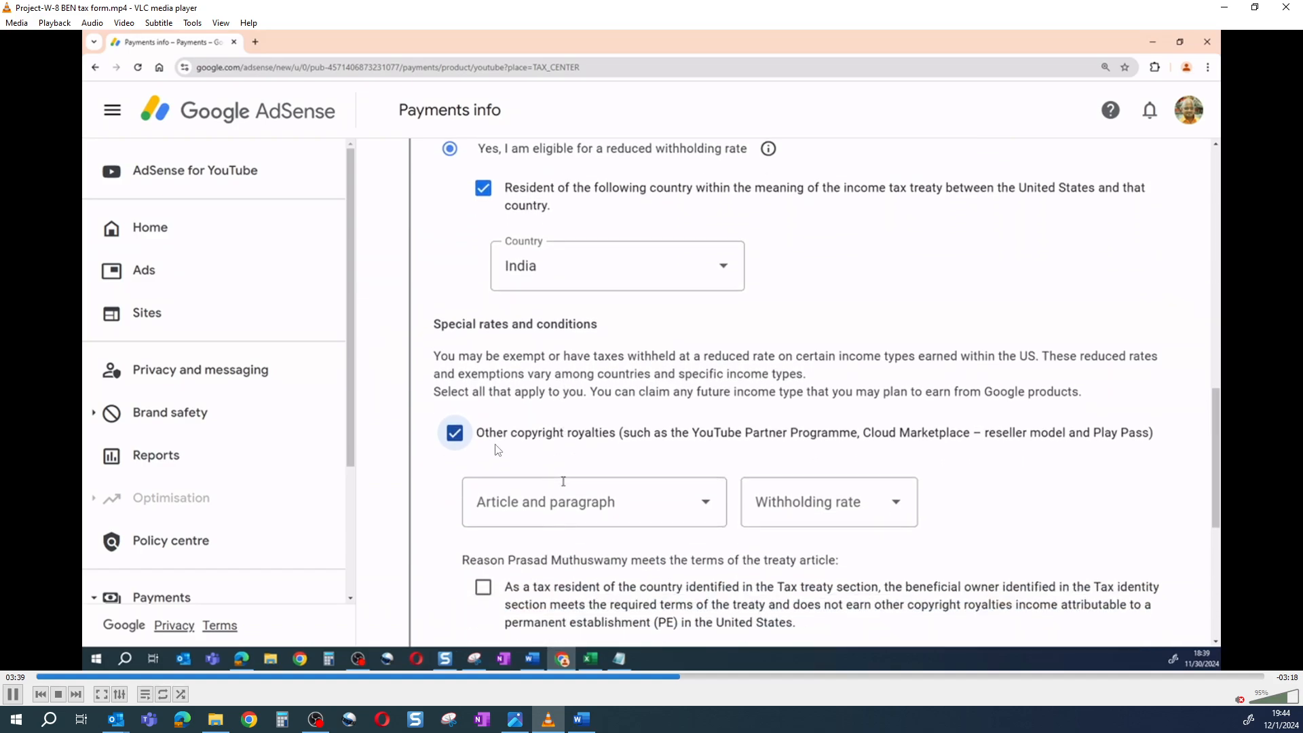
pyautogui.click(15, 696)
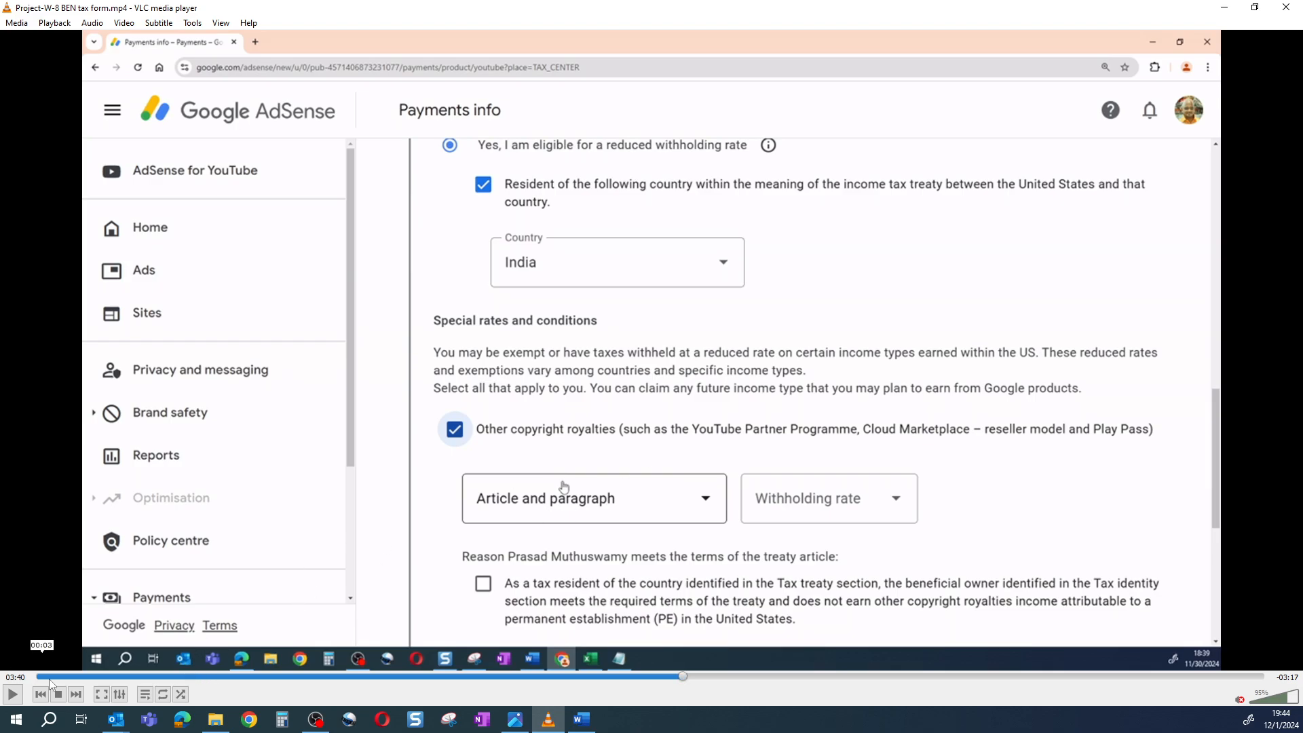
pyautogui.click(13, 695)
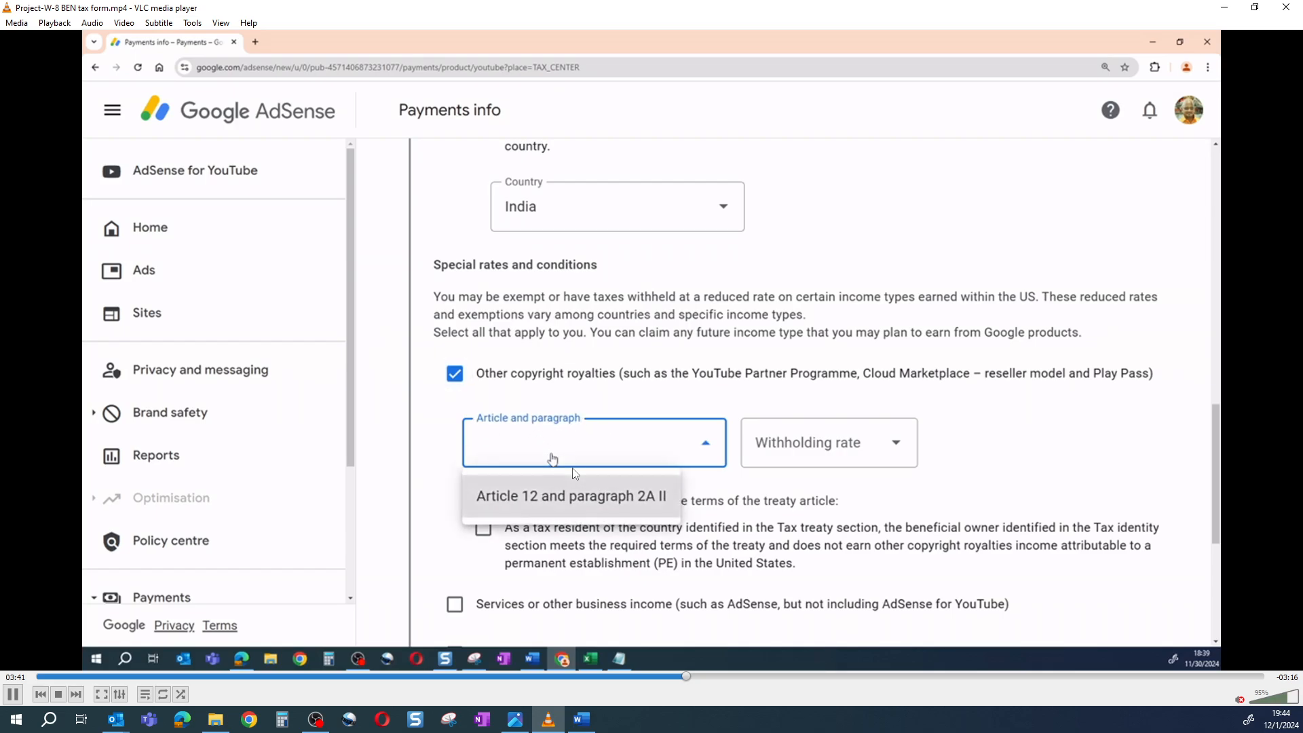
pyautogui.click(13, 694)
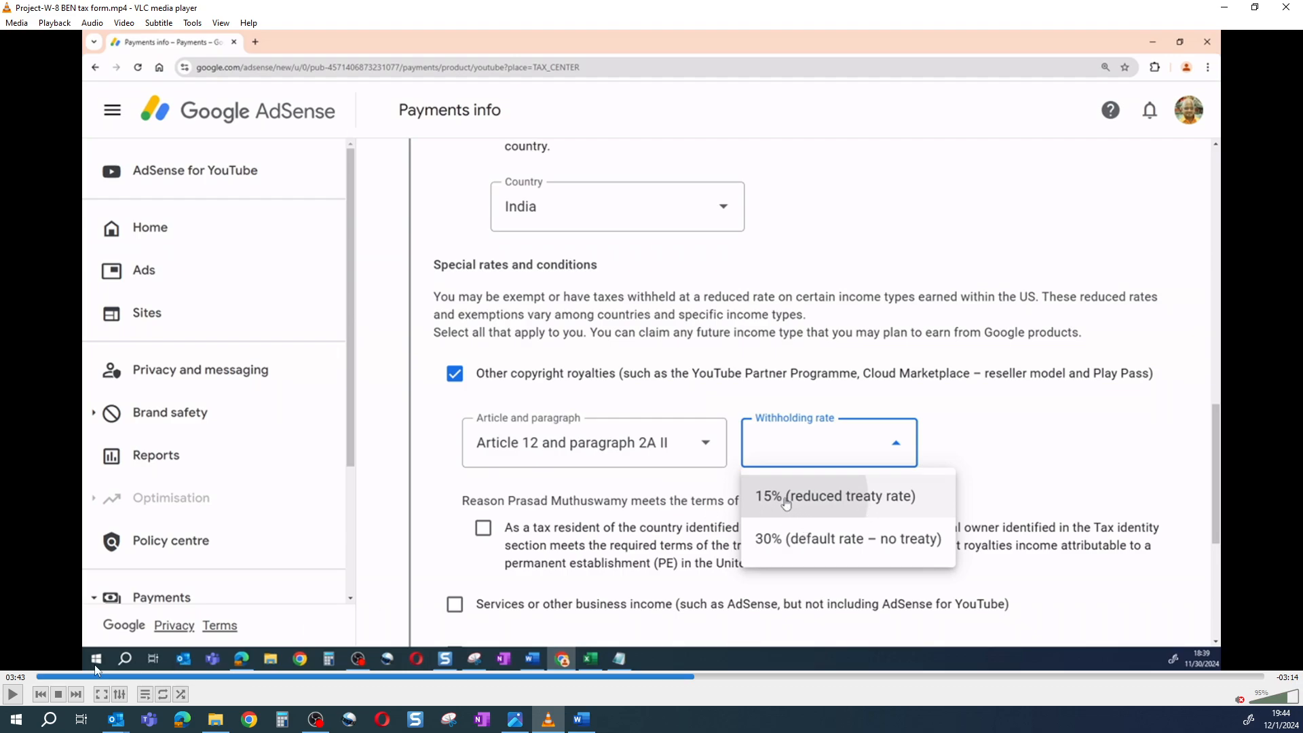
pyautogui.click(12, 694)
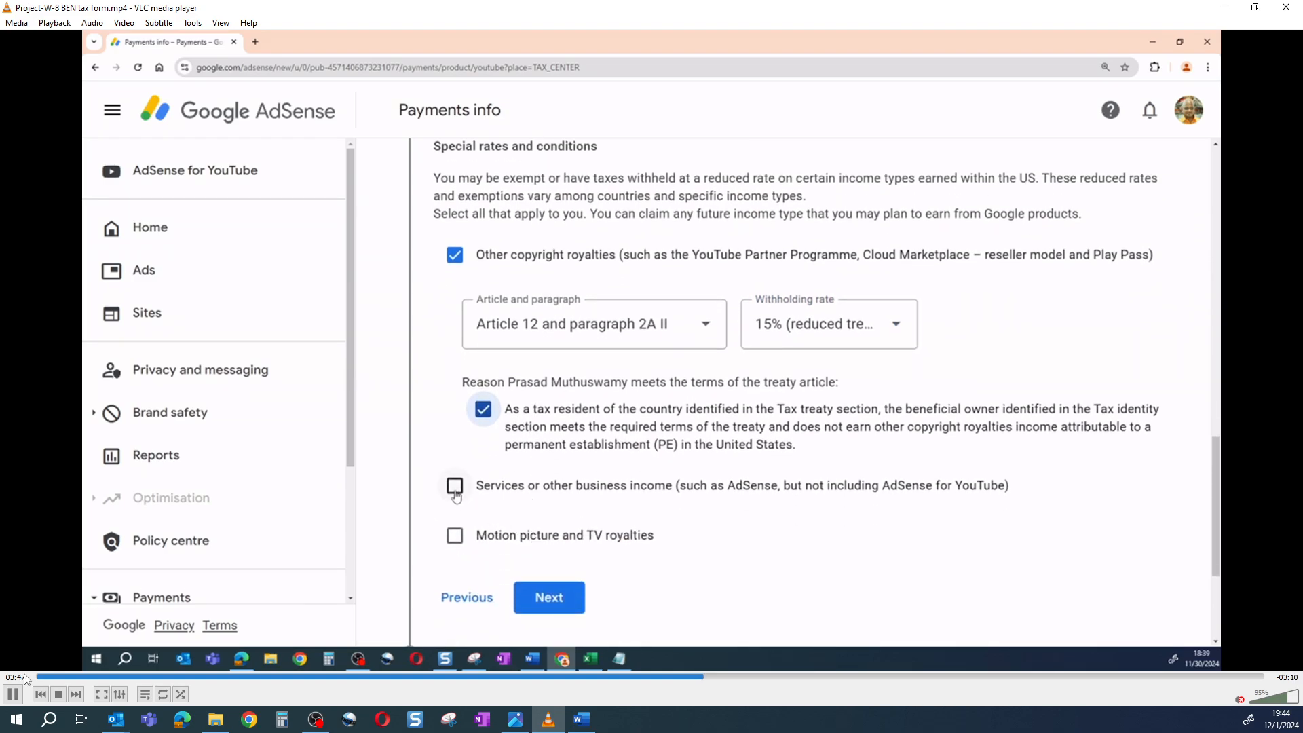
# Review the services income and motion picture royalties entries by pausing and resuming the video at each one
pyautogui.press('space')
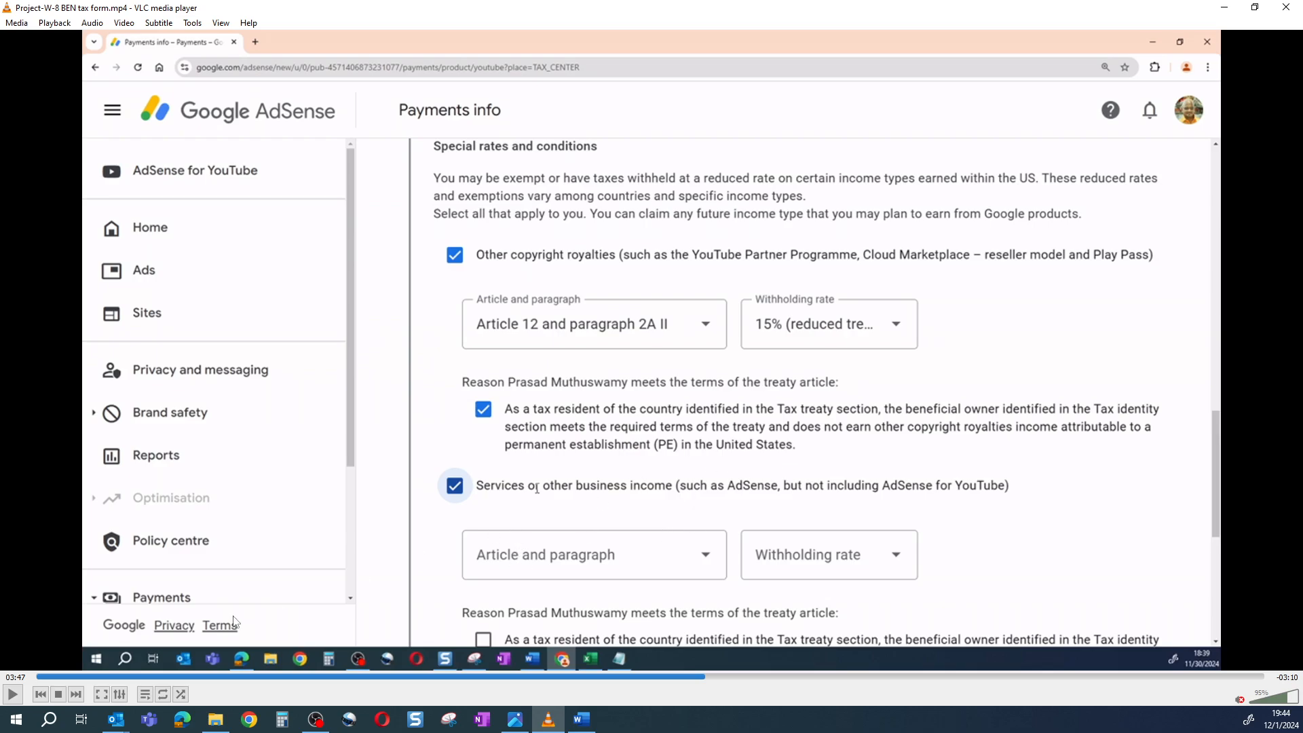
pyautogui.click(12, 694)
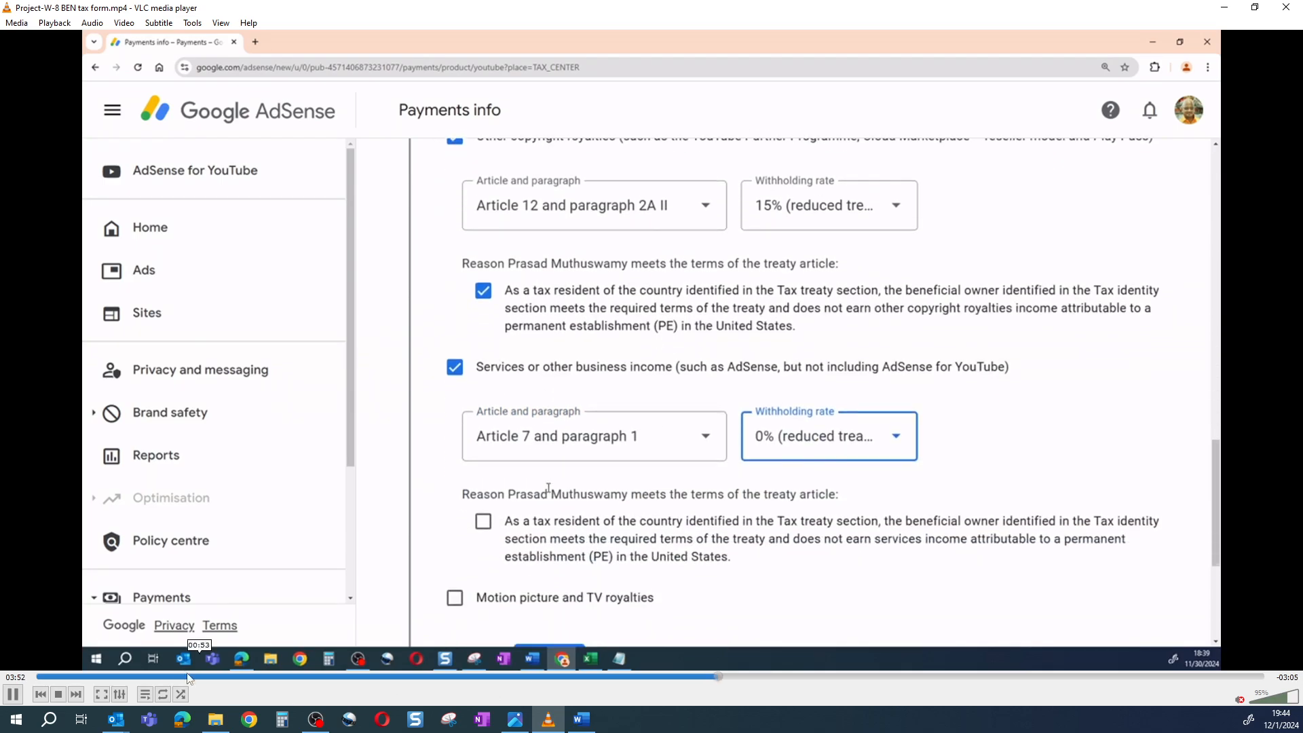
pyautogui.click(12, 693)
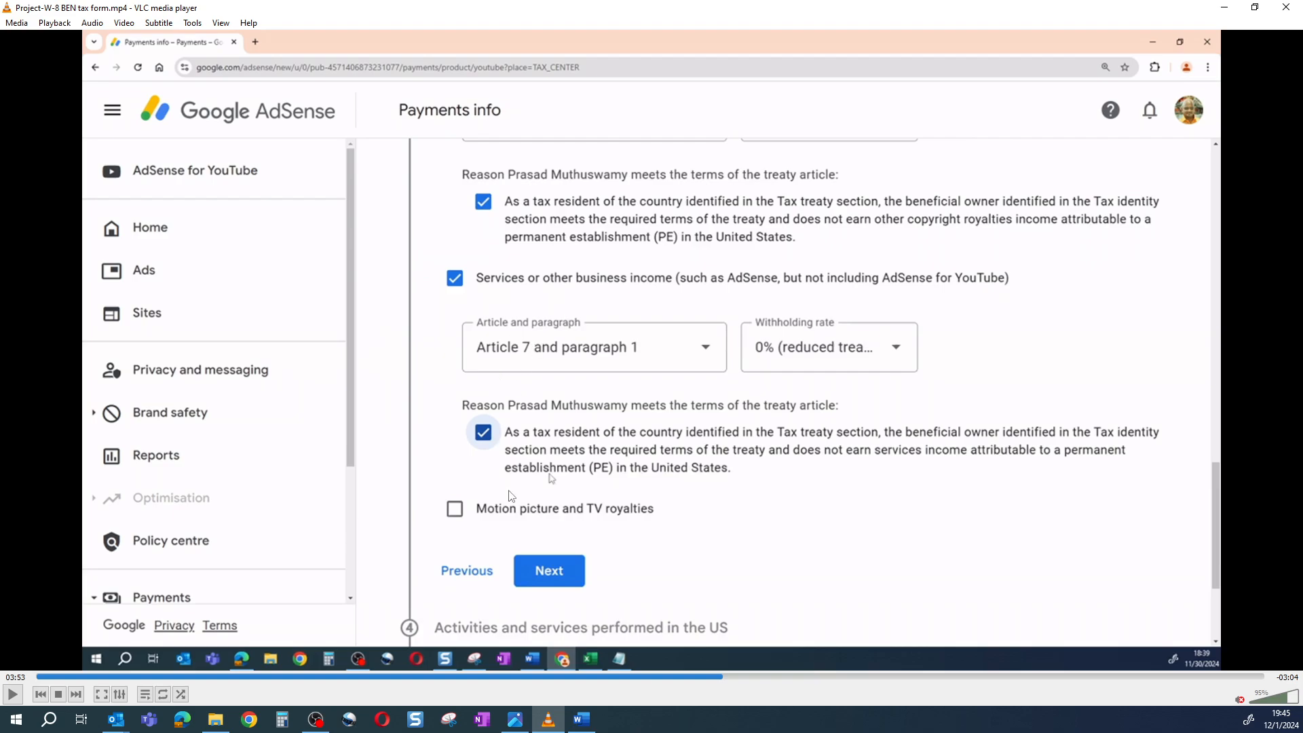
pyautogui.click(12, 694)
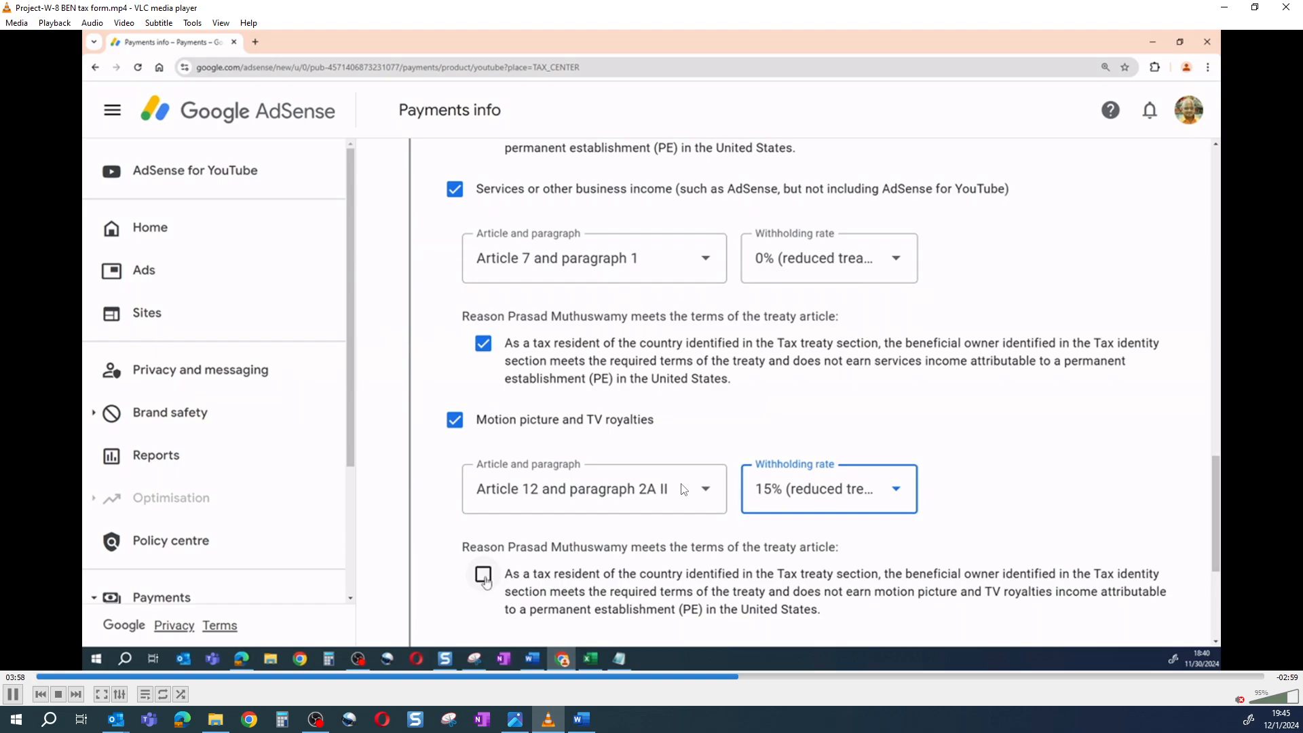
pyautogui.click(12, 694)
pyautogui.click(12, 696)
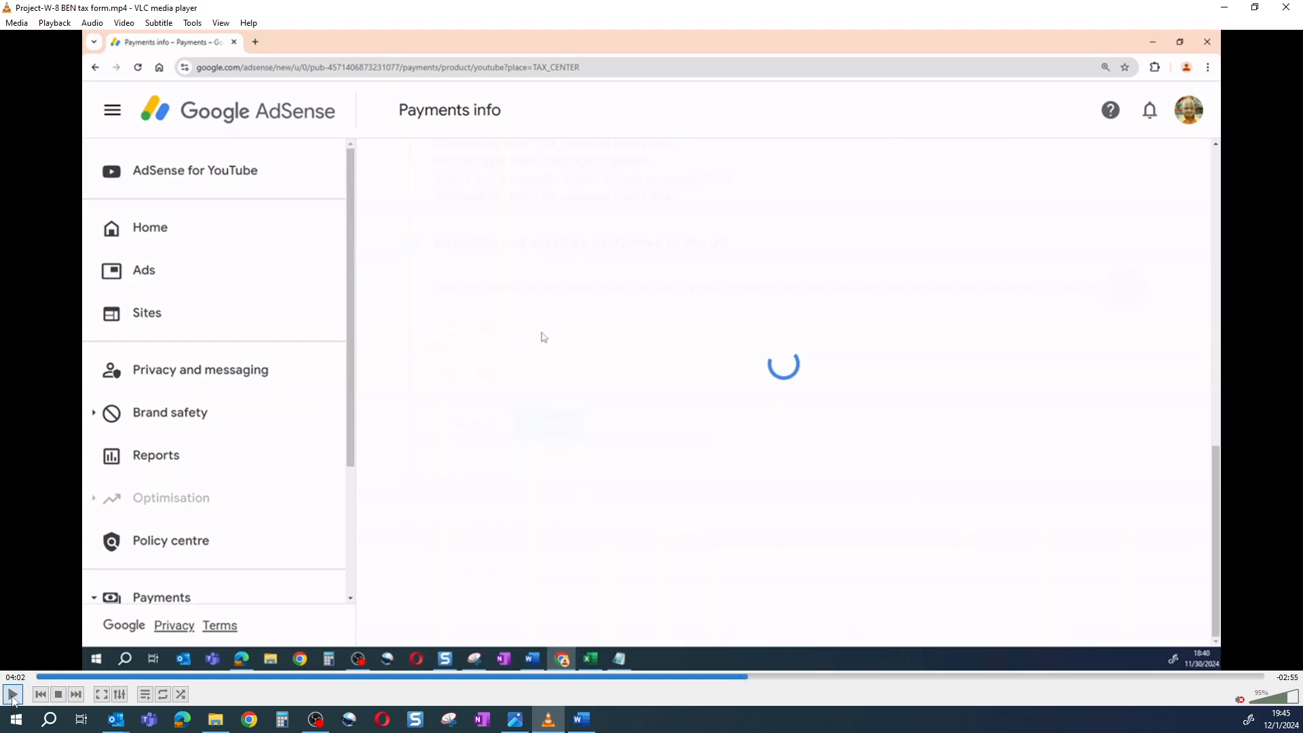
# Skip ahead to the completed Tax treaty summary and review its withholding rates, pausing and resuming the video there
pyautogui.click(763, 677)
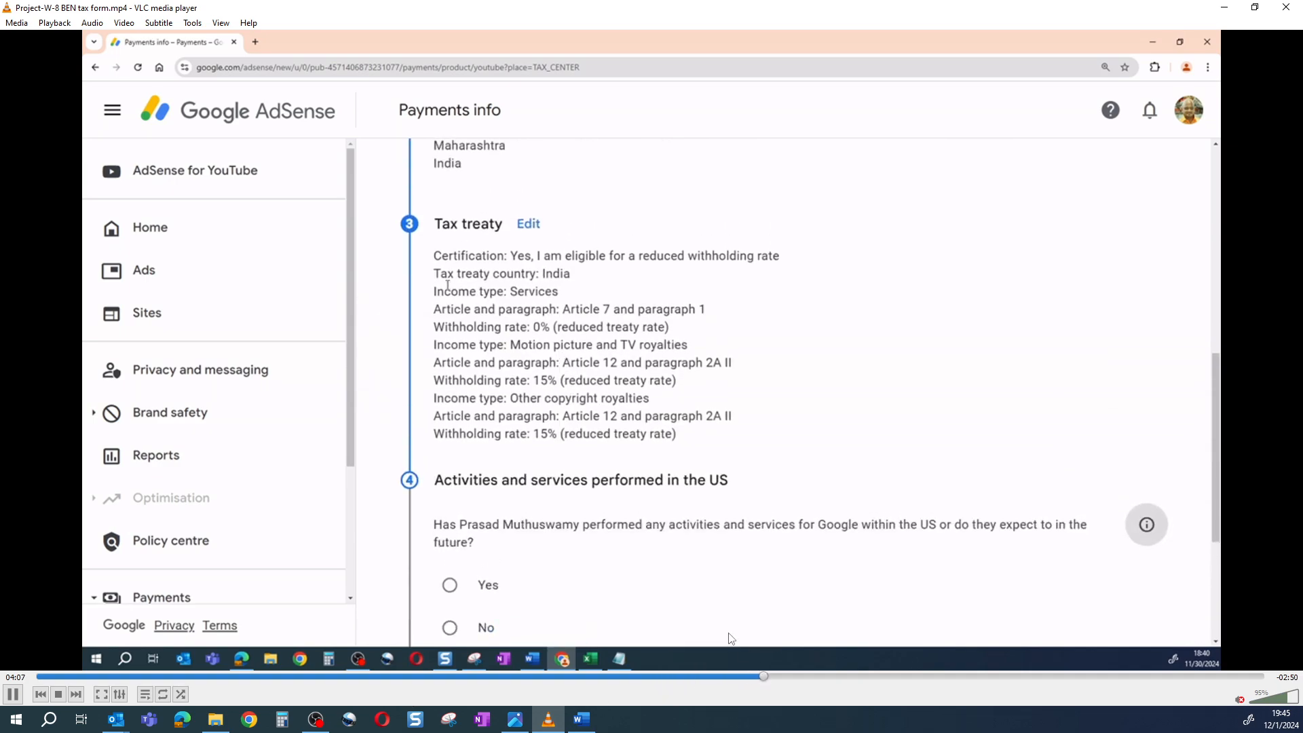
pyautogui.click(12, 694)
pyautogui.press('space')
pyautogui.click(791, 675)
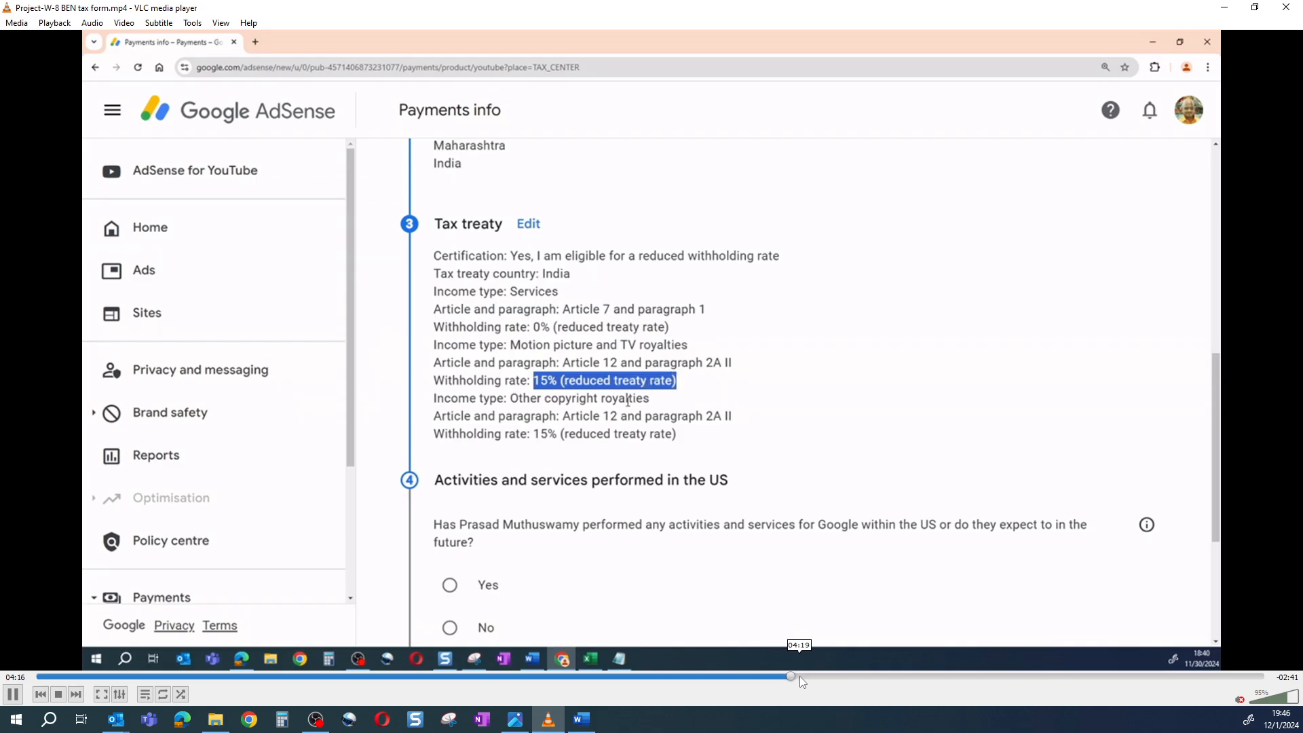
# Skip ahead through the activities and services performed in the US, pausing at the Tax reporting delivery preferences before resuming playback
pyautogui.click(803, 675)
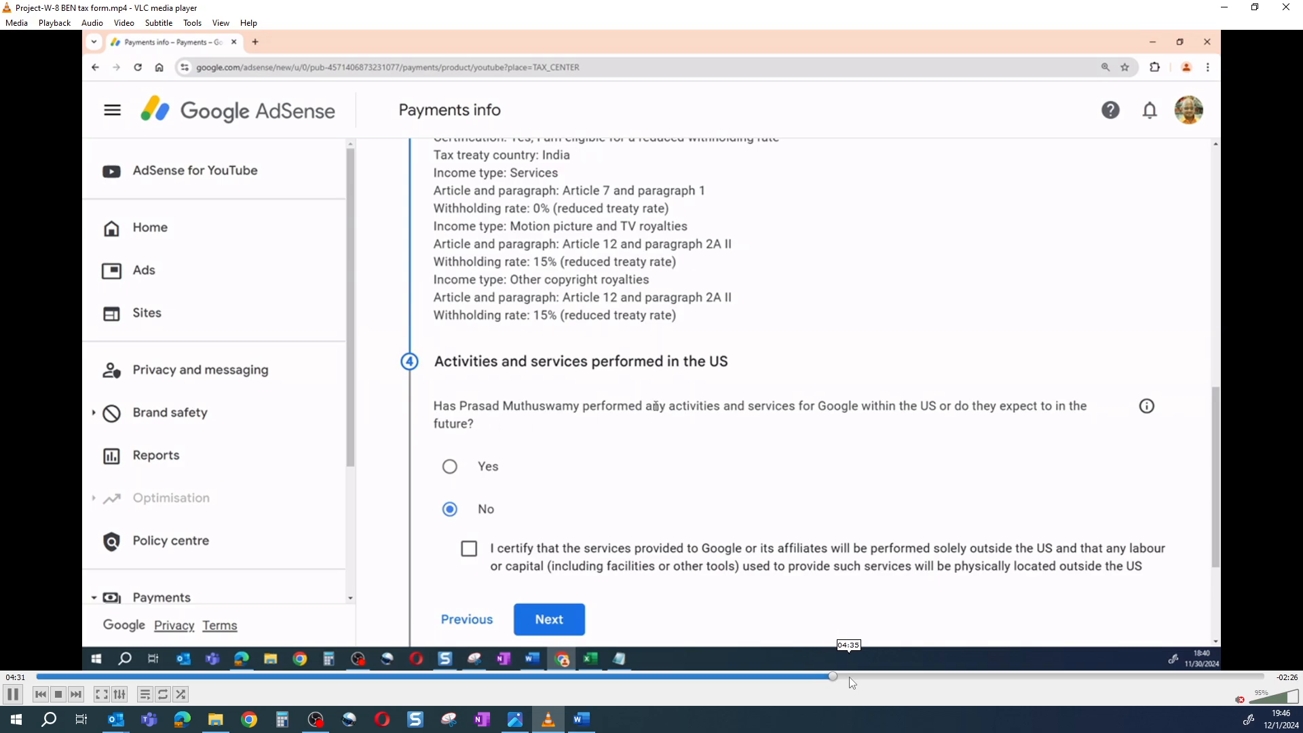
pyautogui.click(849, 677)
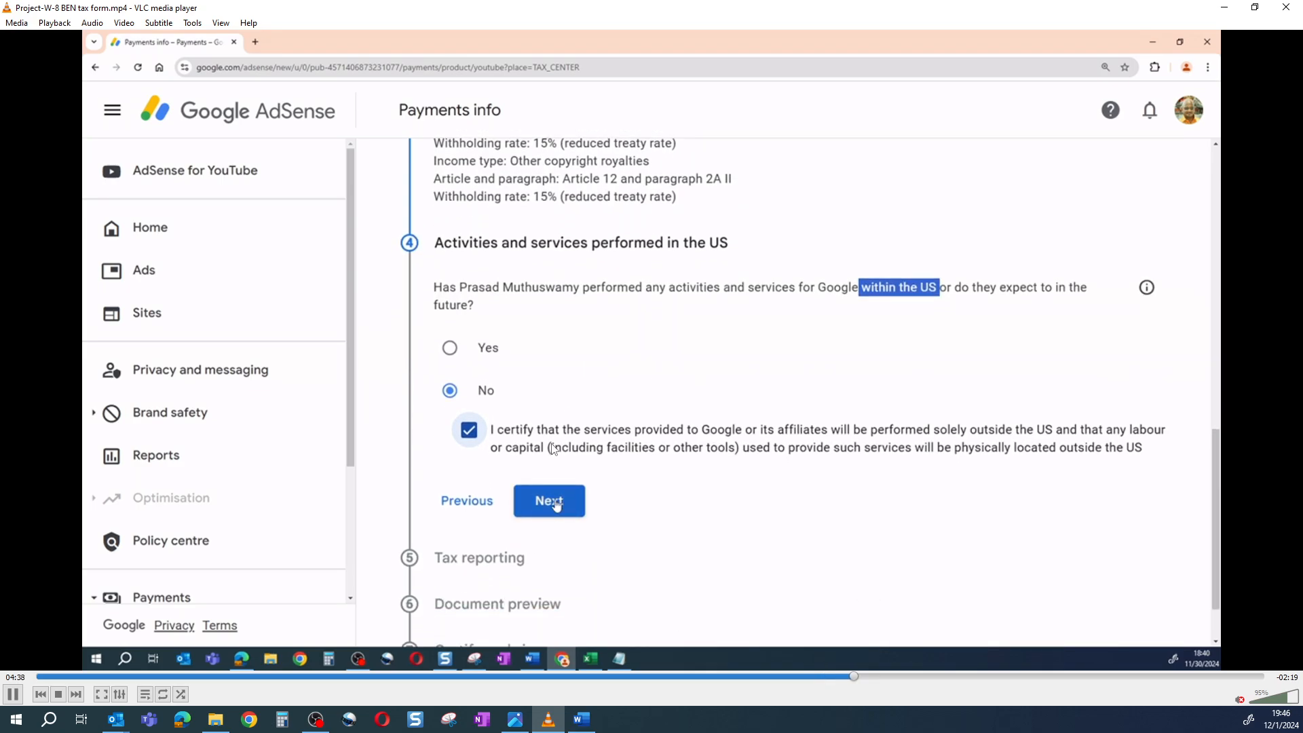
pyautogui.click(12, 693)
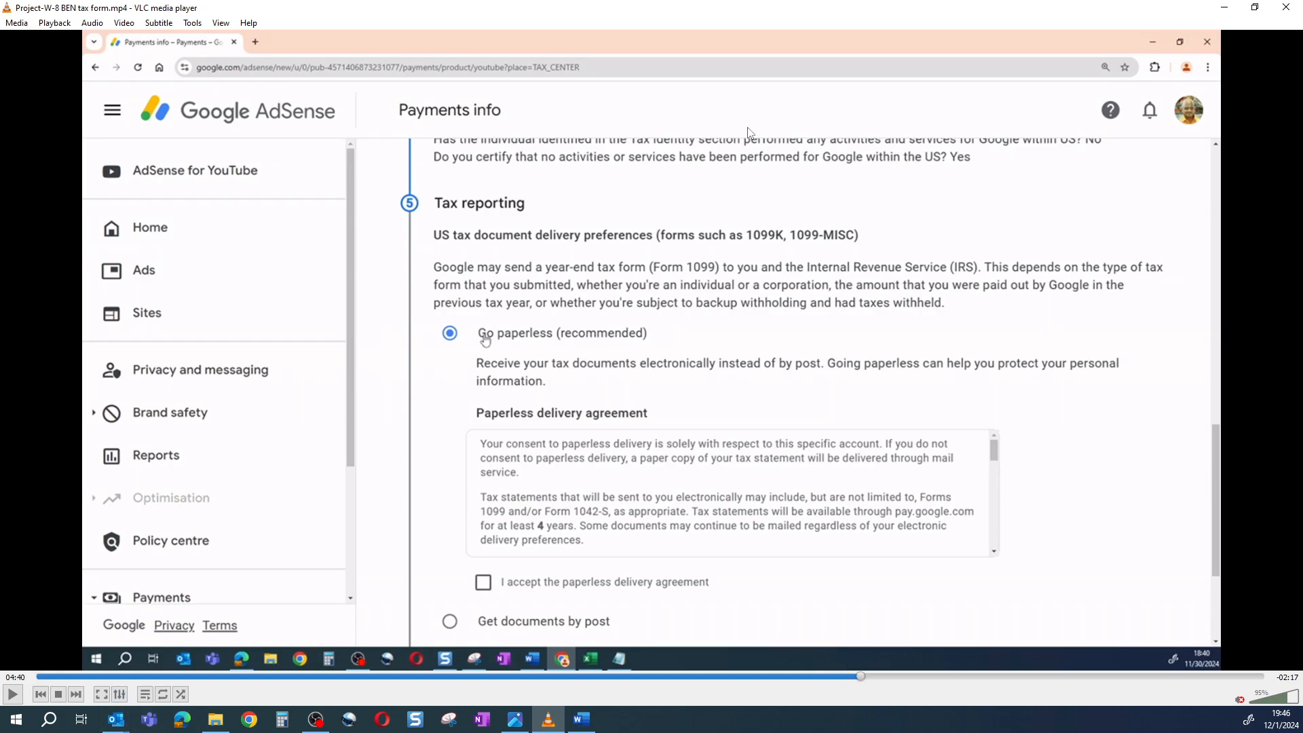
pyautogui.click(21, 697)
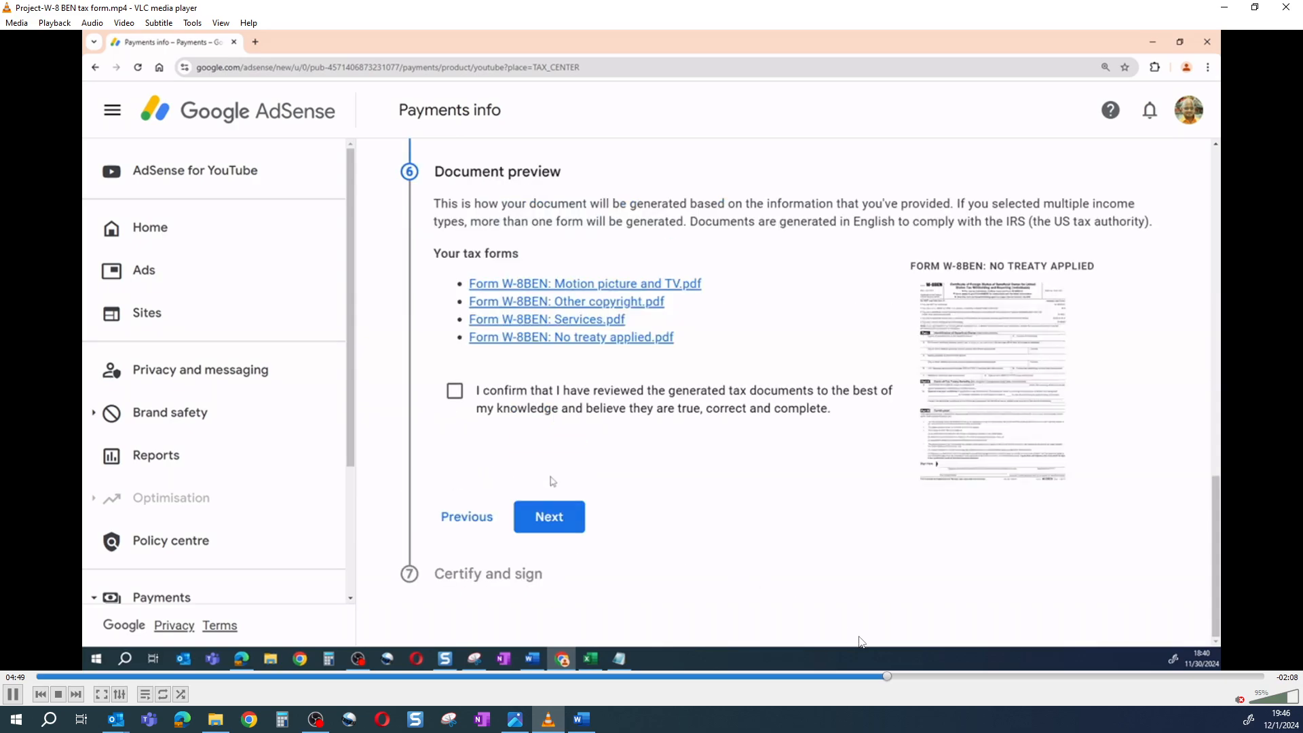
# Pause the video at the Document preview, skip ahead to the ticked review confirmation below the tax forms, and resume playback
pyautogui.click(12, 694)
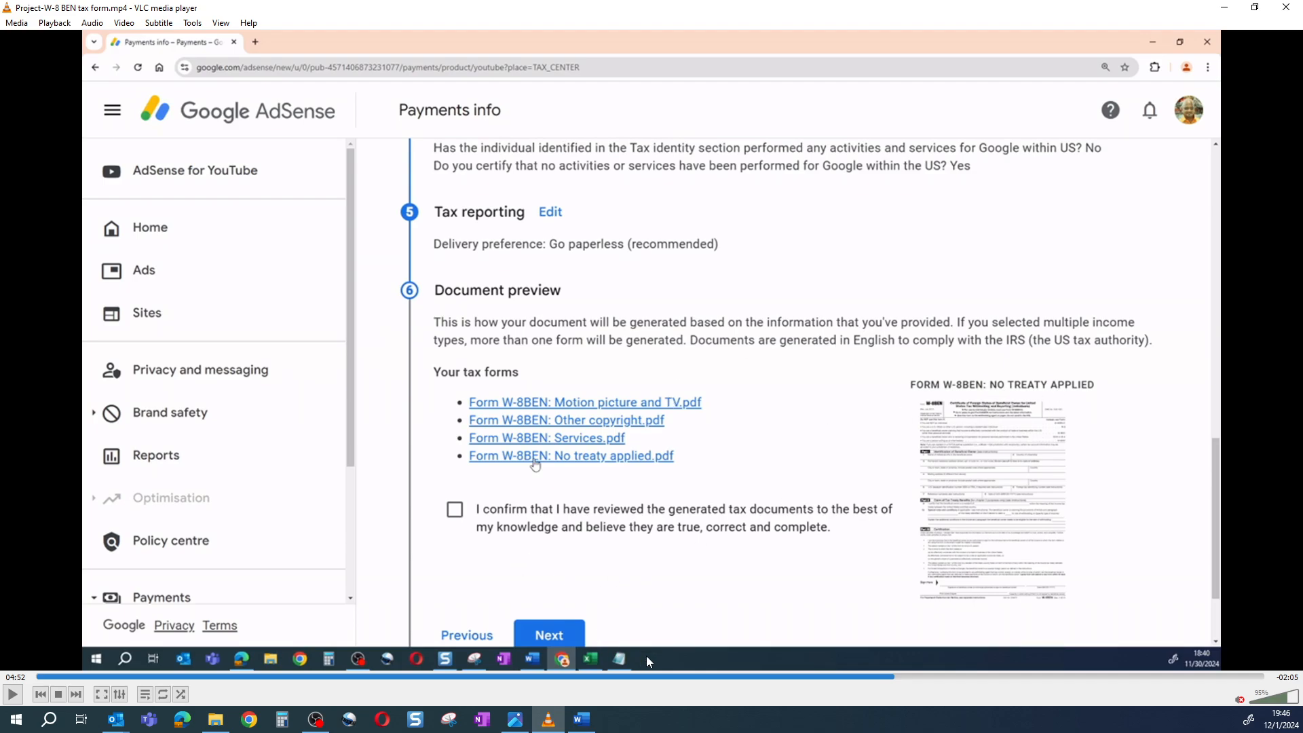
pyautogui.click(906, 675)
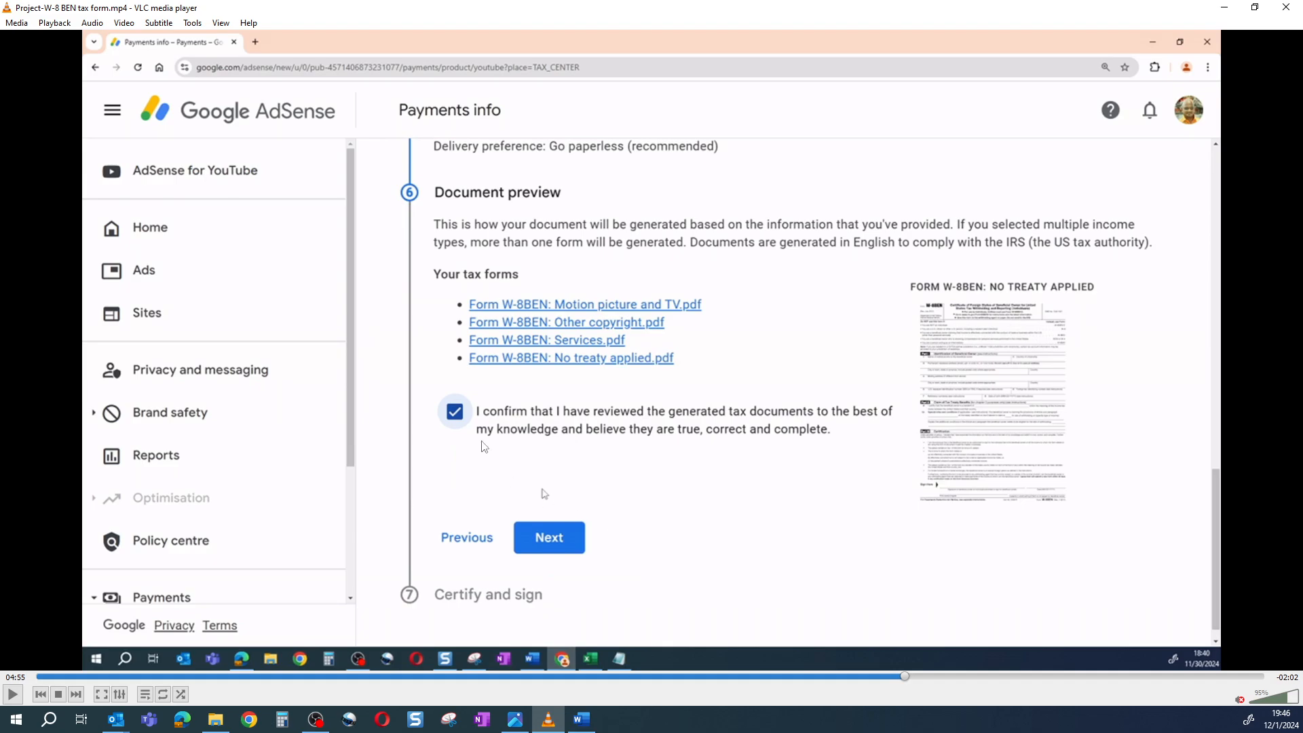
pyautogui.press('space')
# Skip ahead to the Certify and sign section, pausing on the tax form certification before resuming playback
pyautogui.click(924, 677)
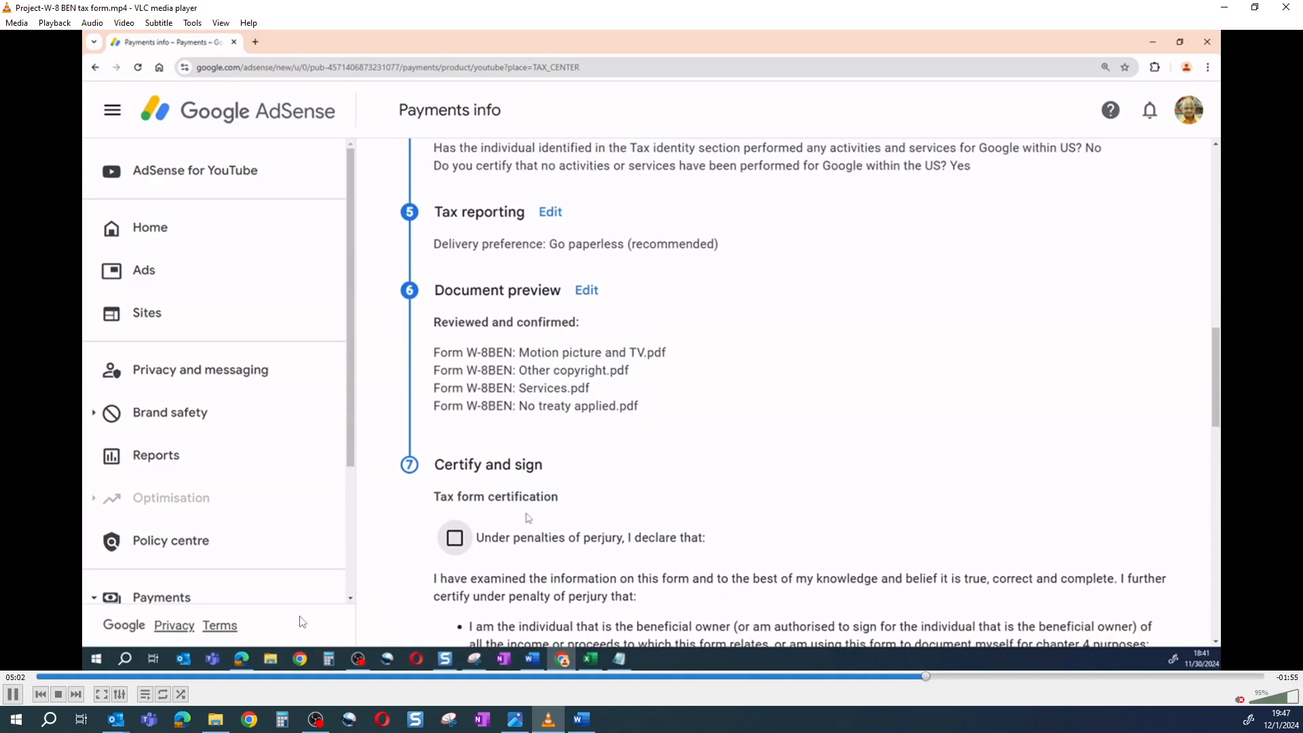
pyautogui.press('space')
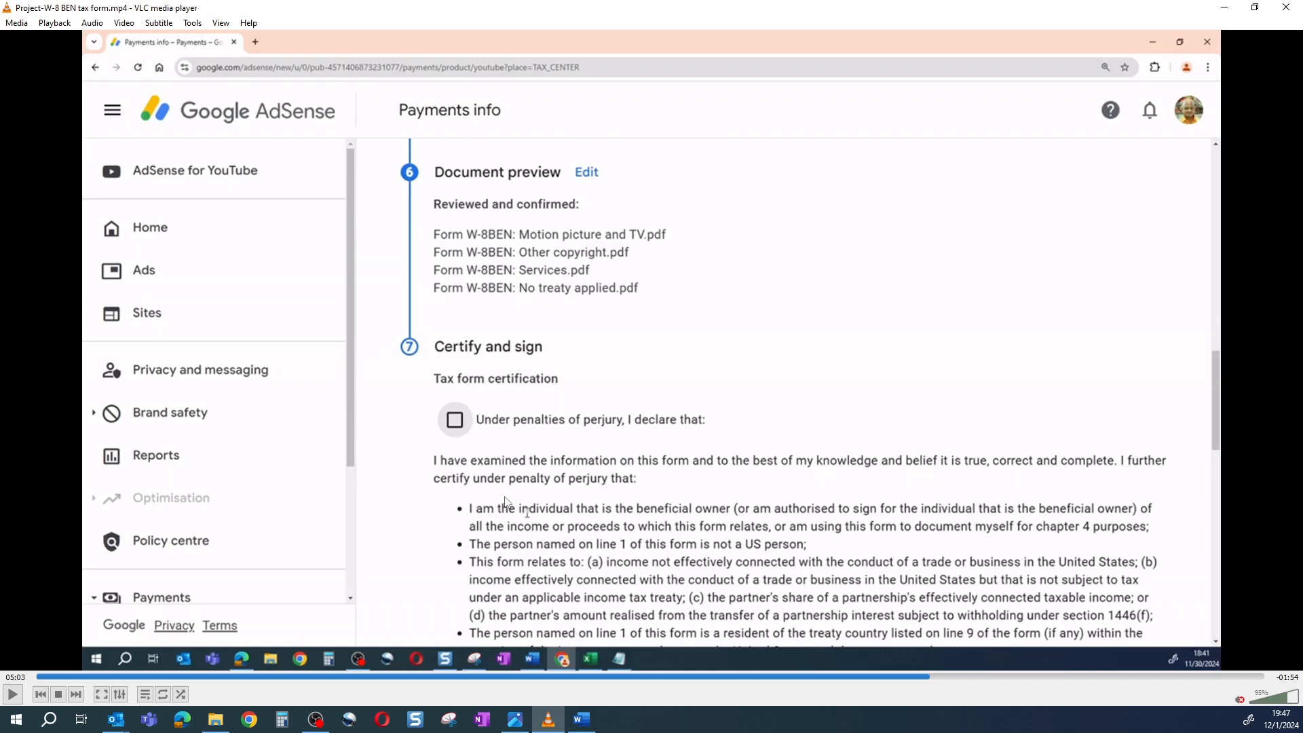
pyautogui.press('space')
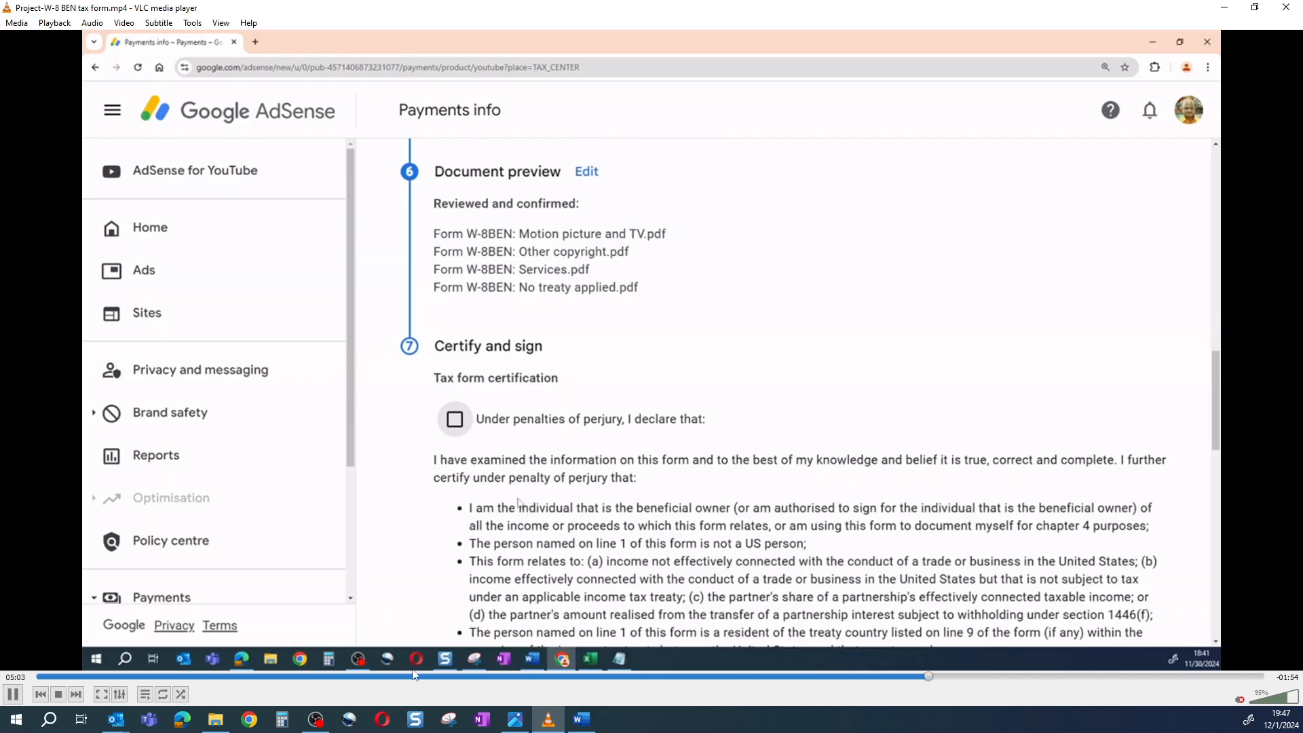
# Skip through the Unchanged status affidavit, pausing at the Year entry, resuming, and moving ahead to the optional change description
pyautogui.click(947, 676)
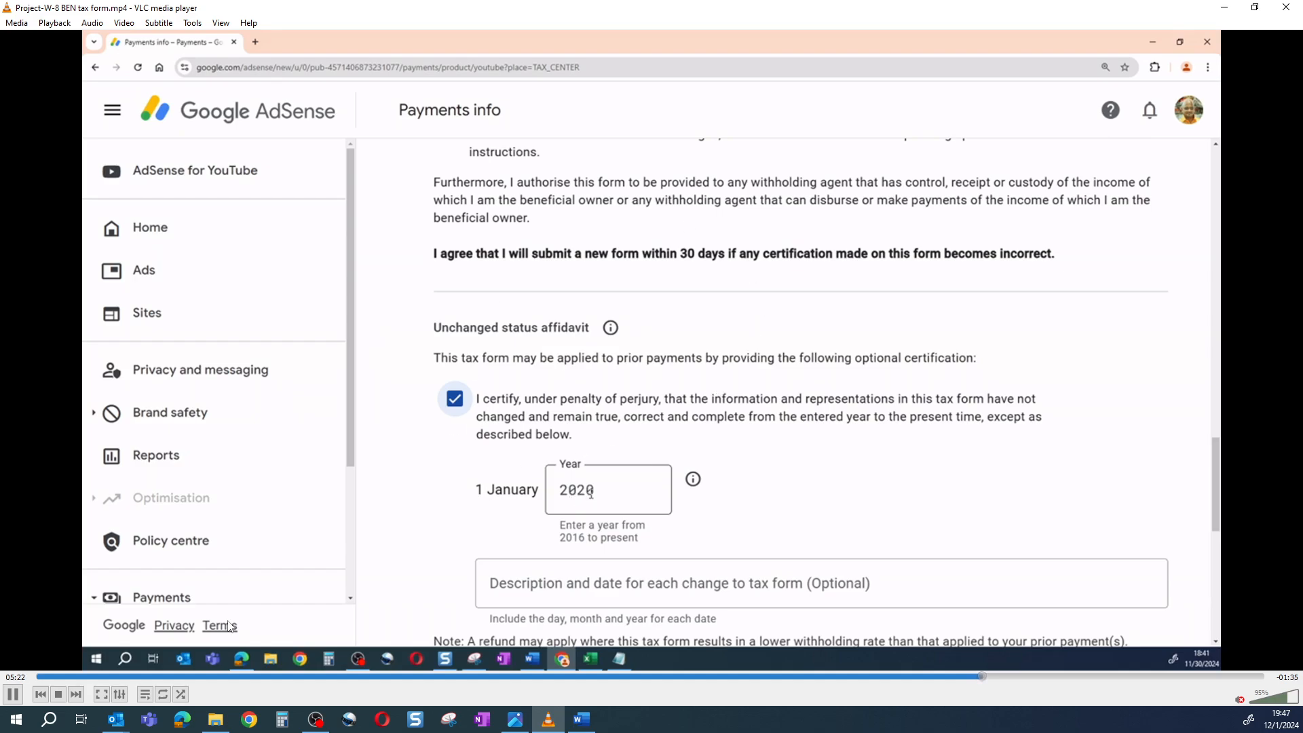
pyautogui.click(11, 699)
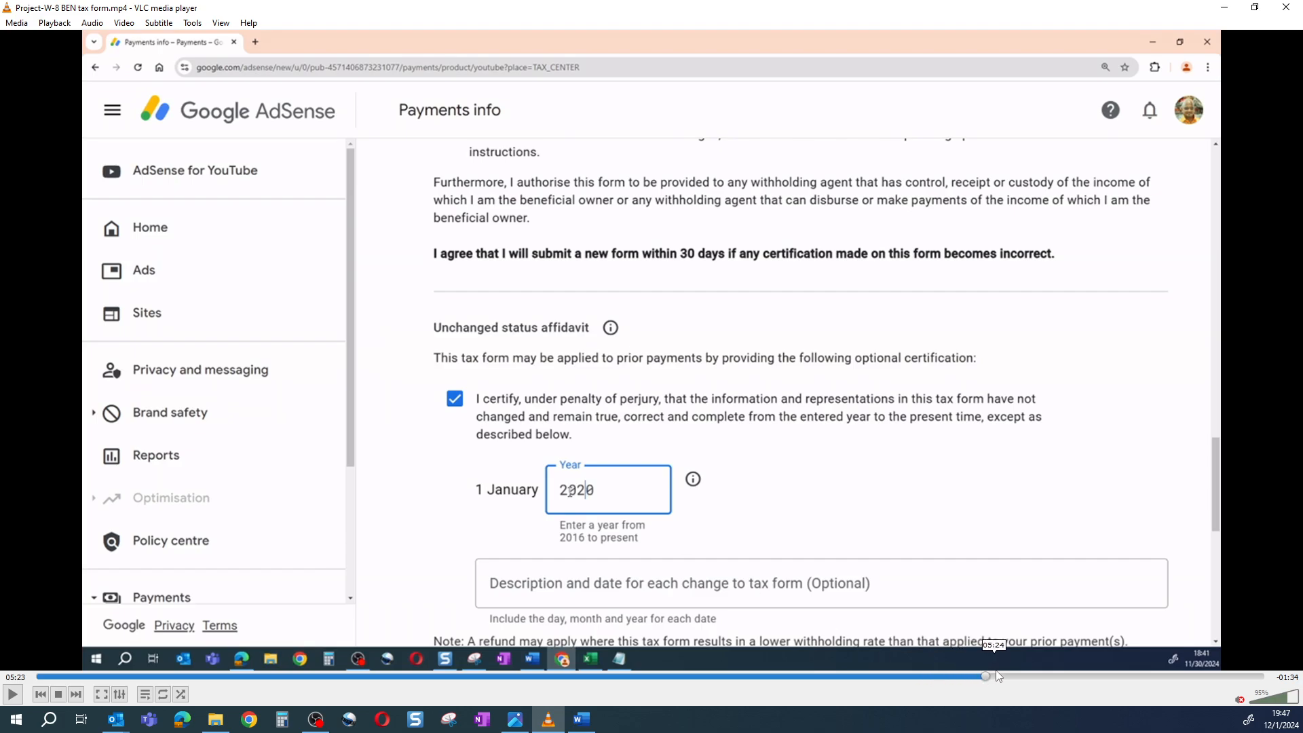
pyautogui.moveTo(999, 677); pyautogui.dragTo(1023, 671)
pyautogui.click(12, 693)
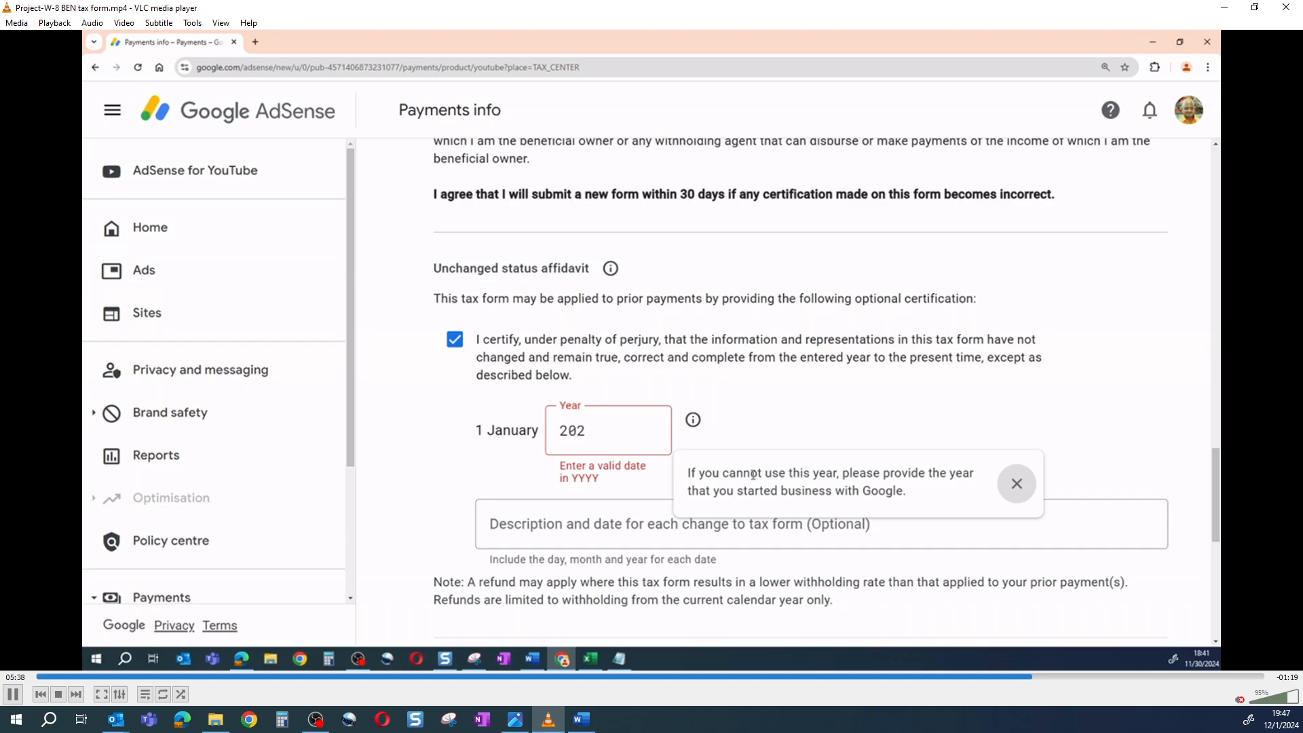
pyautogui.click(1055, 676)
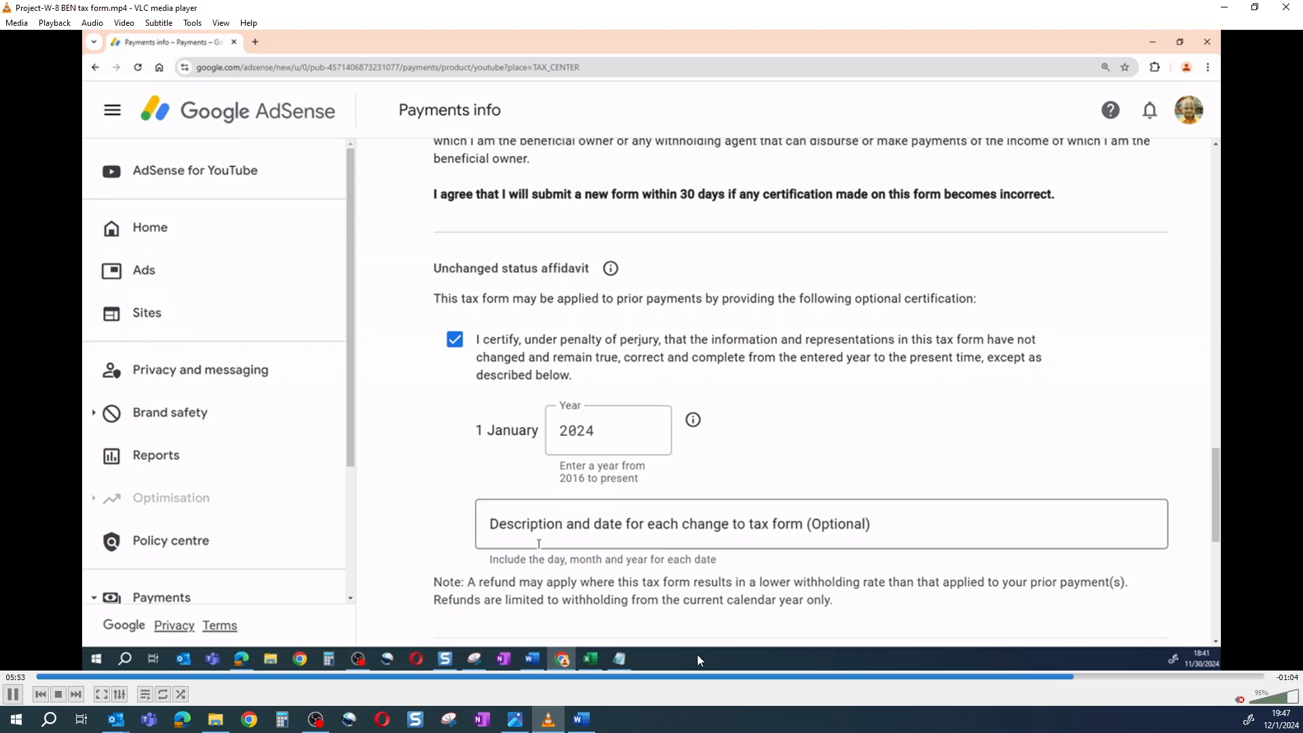
# Skip ahead to the Your signature section, pausing on the beneficial owner confirmation and Submit before resuming playback
pyautogui.click(1096, 677)
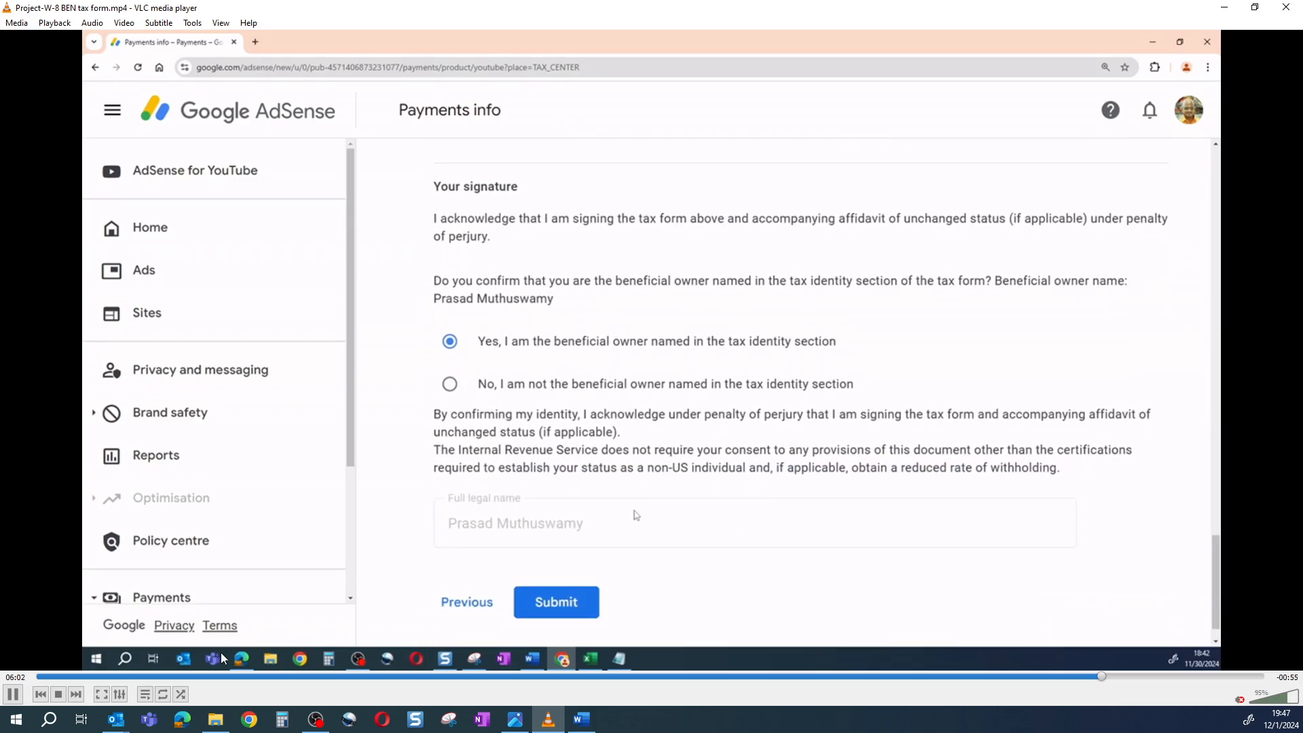
pyautogui.click(16, 699)
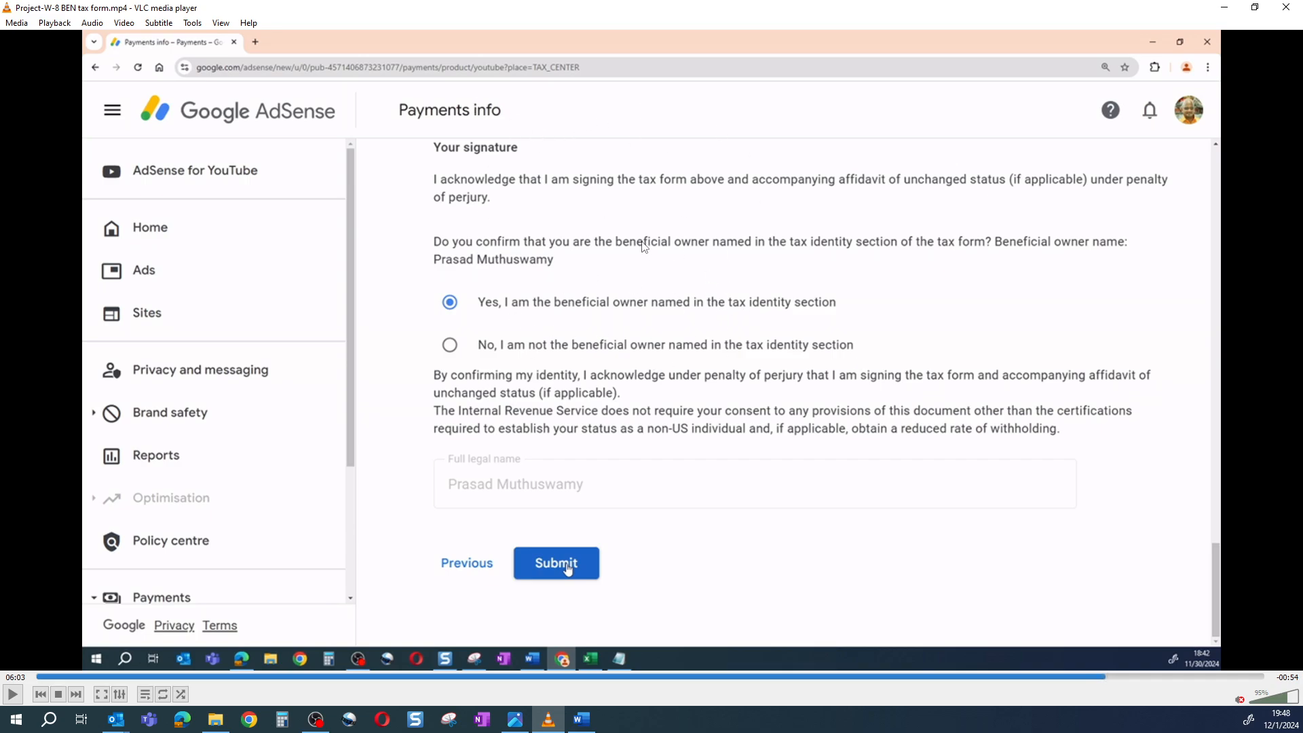
pyautogui.click(13, 699)
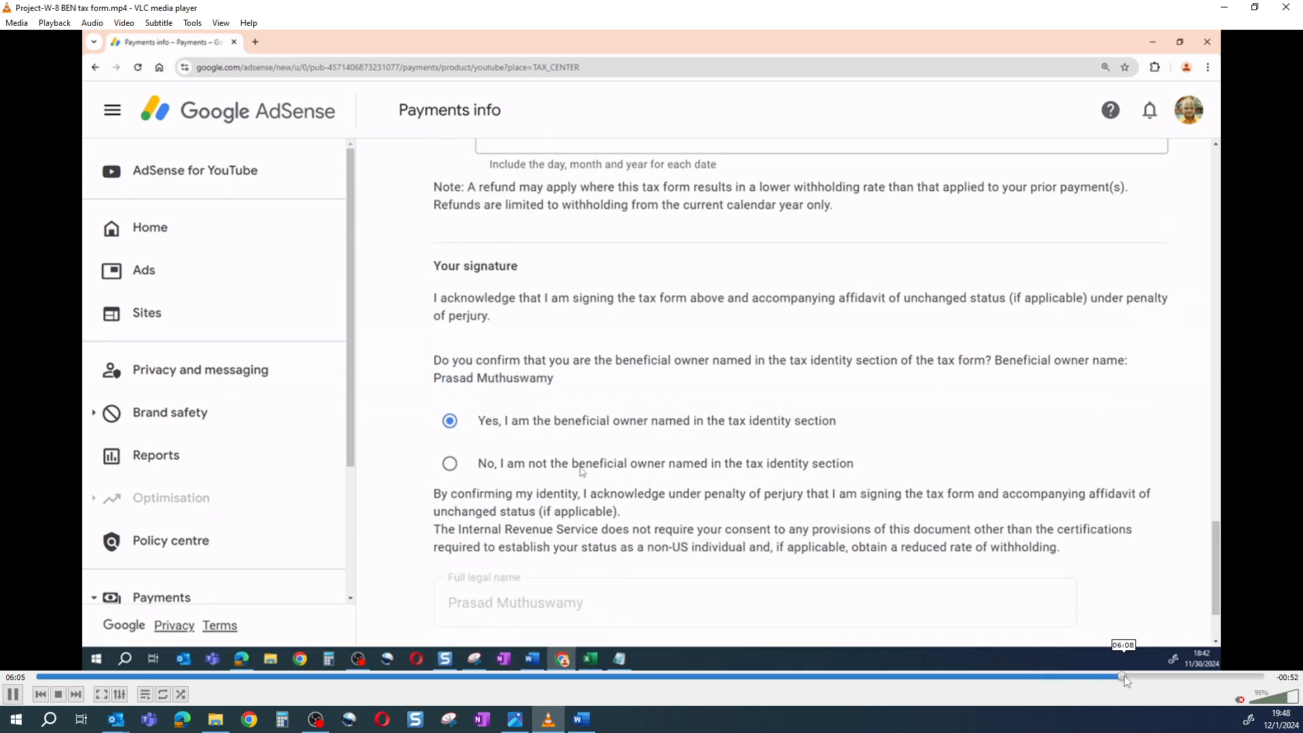
# Skip ahead to the Upload proof of name request, pausing on the list of accepted documents before resuming playback
pyautogui.click(1124, 676)
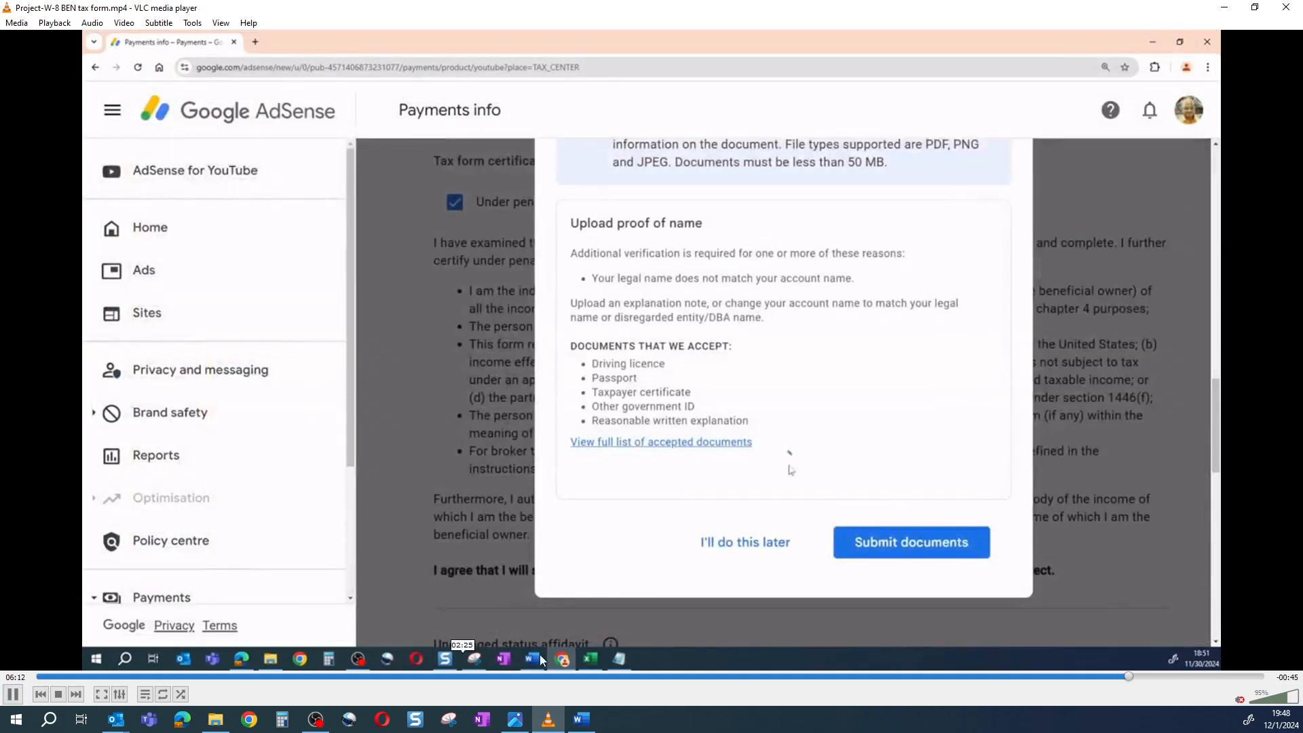
pyautogui.click(10, 697)
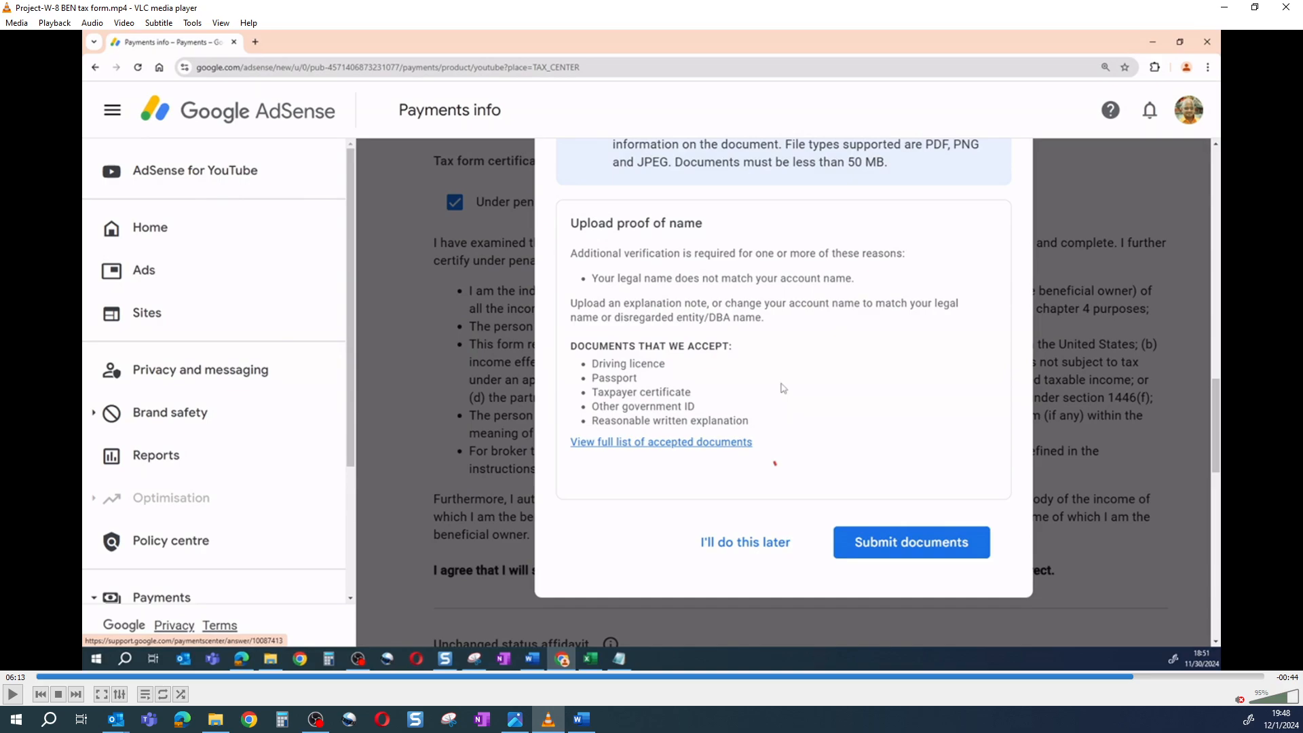
pyautogui.press('space')
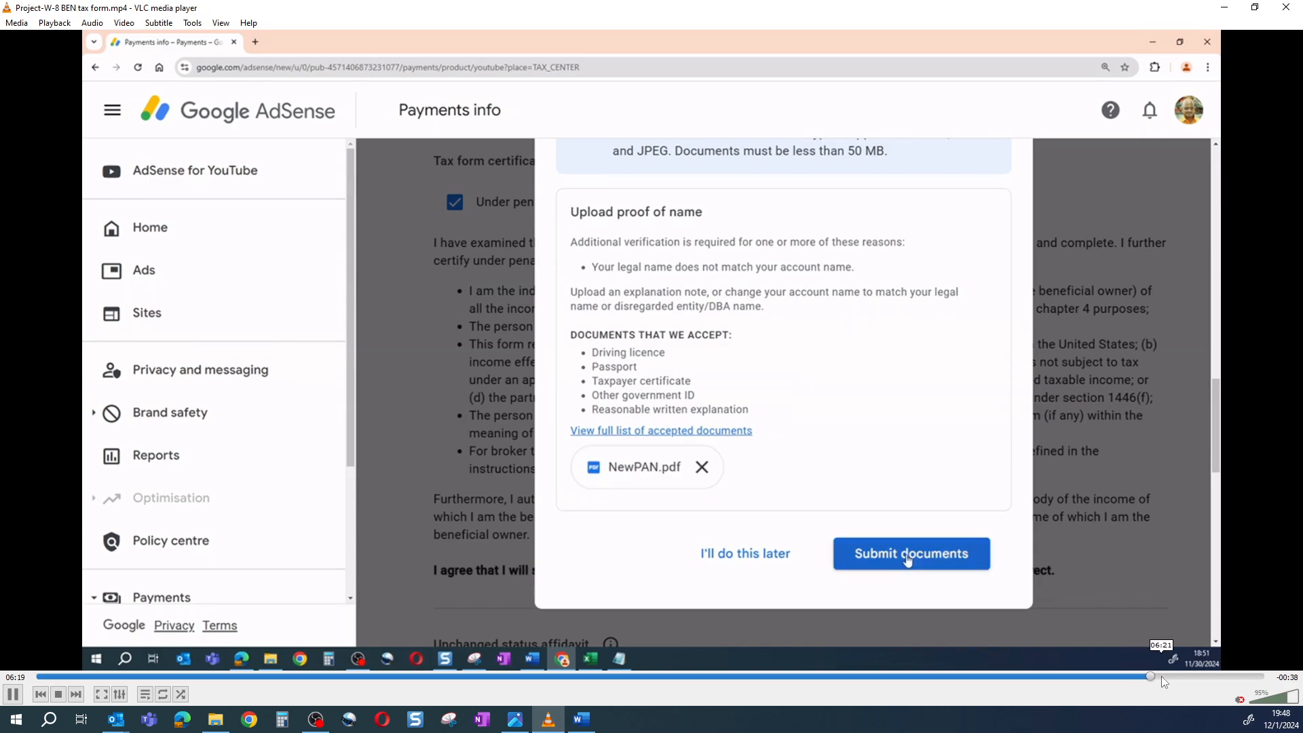
# Pause the video at the Verification in progress page and skip forward in small jumps through its message
pyautogui.press('space')
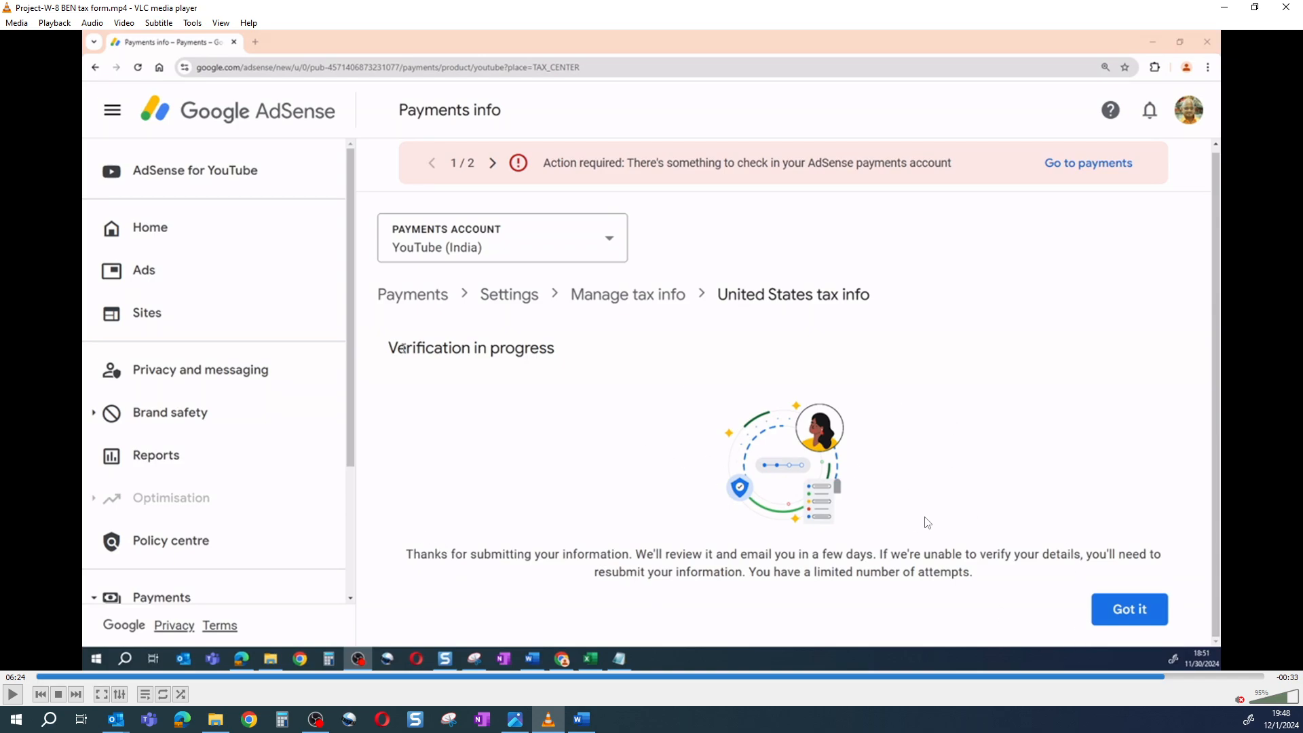
pyautogui.click(1173, 675)
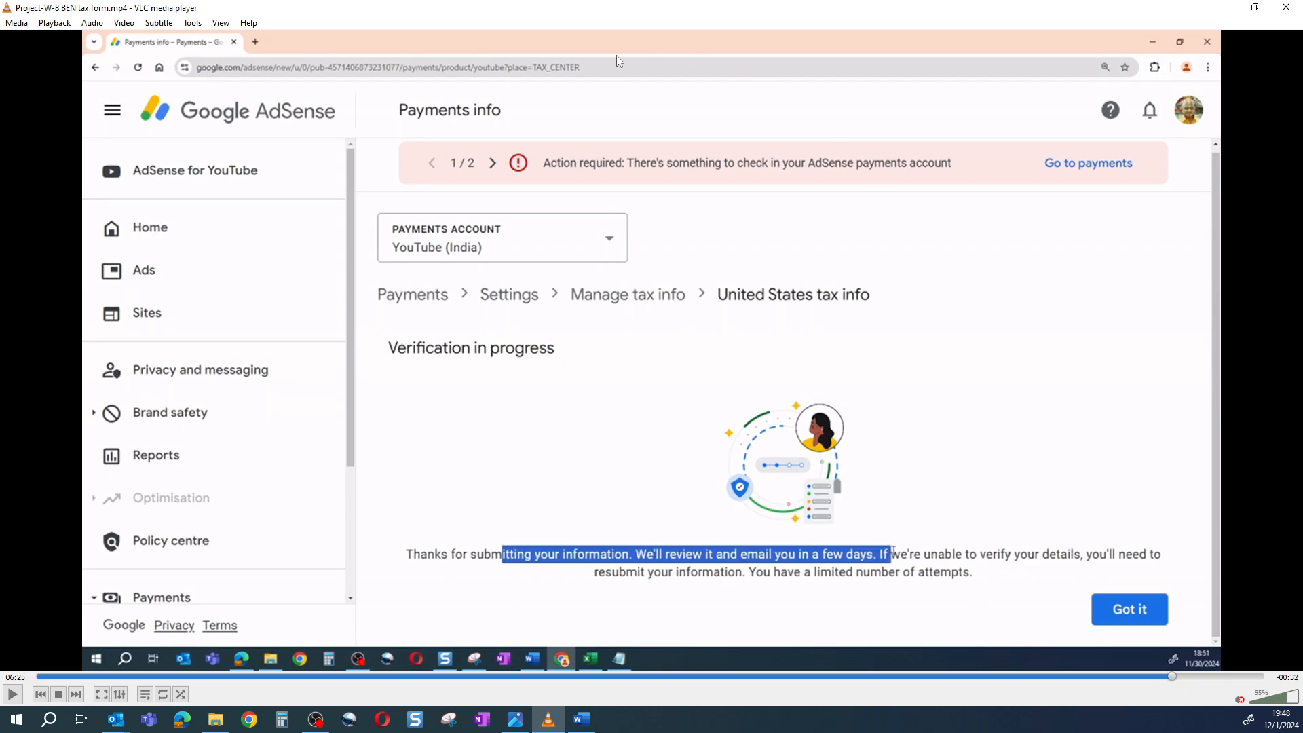
pyautogui.click(1188, 676)
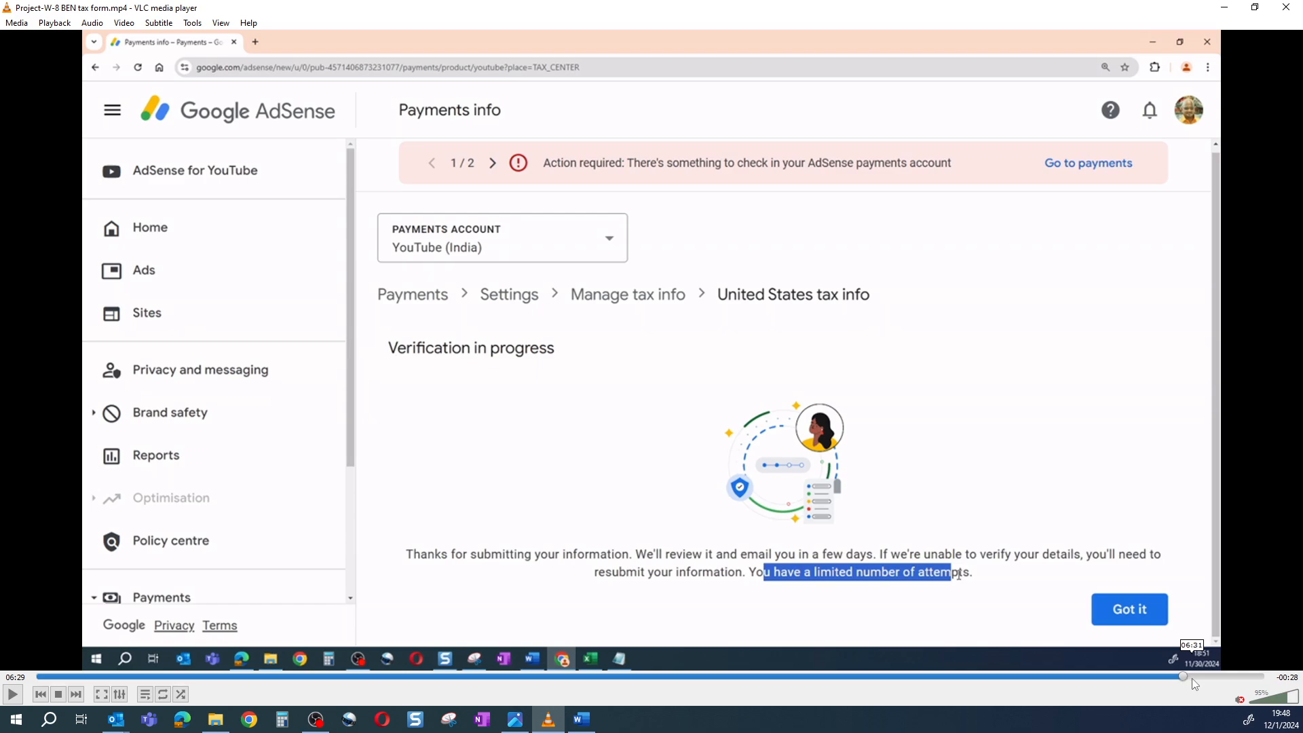
pyautogui.click(1198, 677)
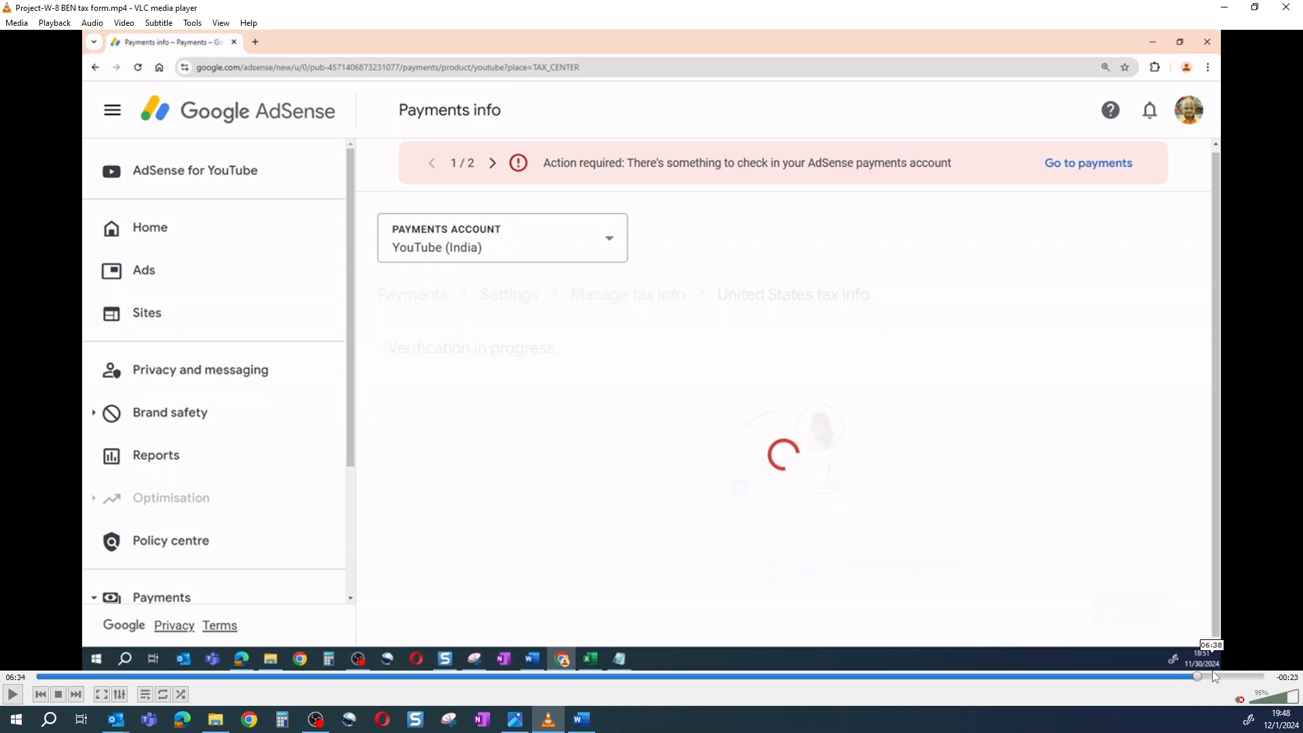
# Skip ahead to the submitted tax forms and review their withholding rates and statuses in small jumps
pyautogui.click(1213, 676)
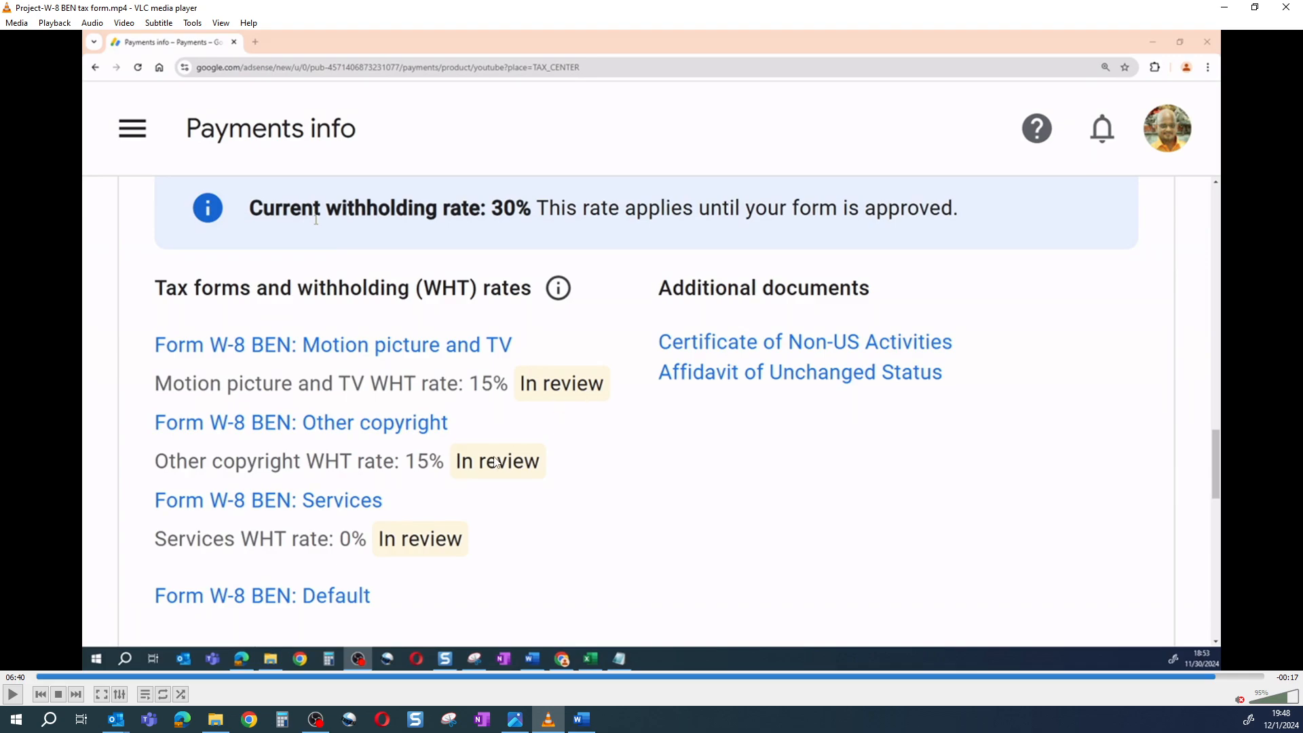
pyautogui.click(1230, 677)
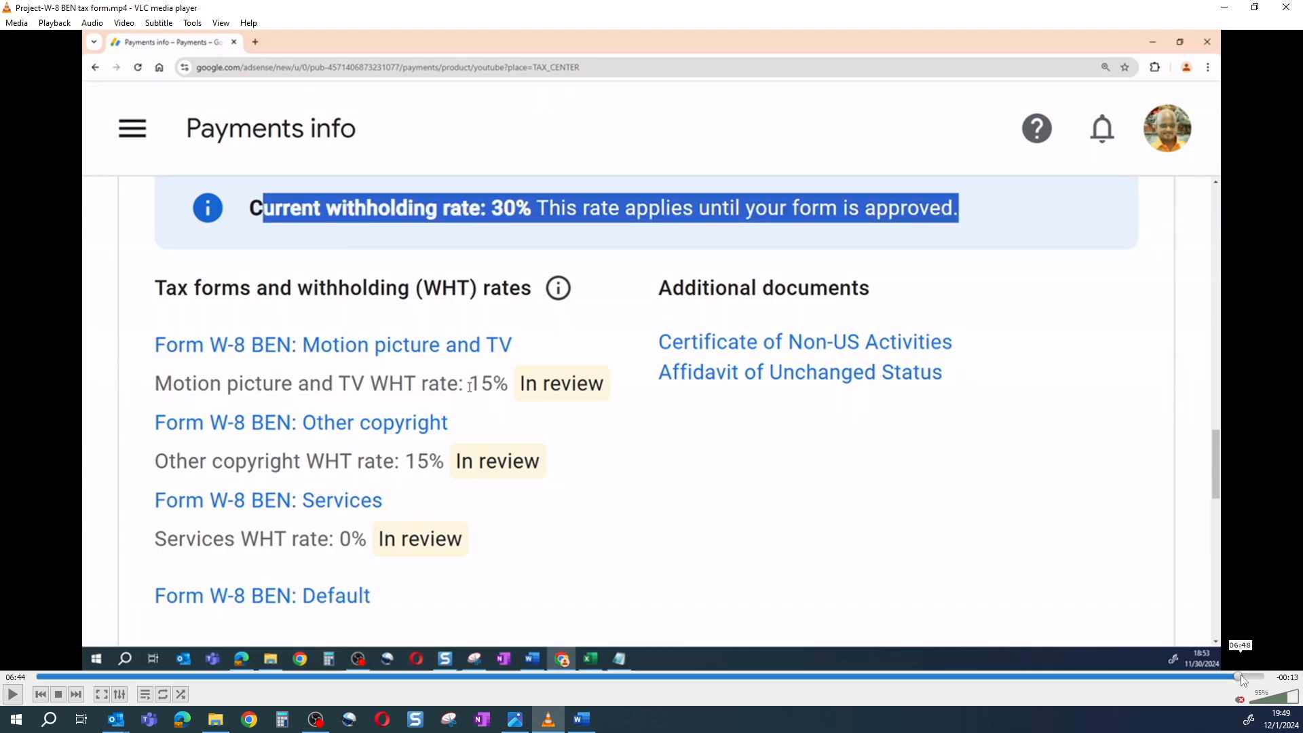
pyautogui.click(1240, 675)
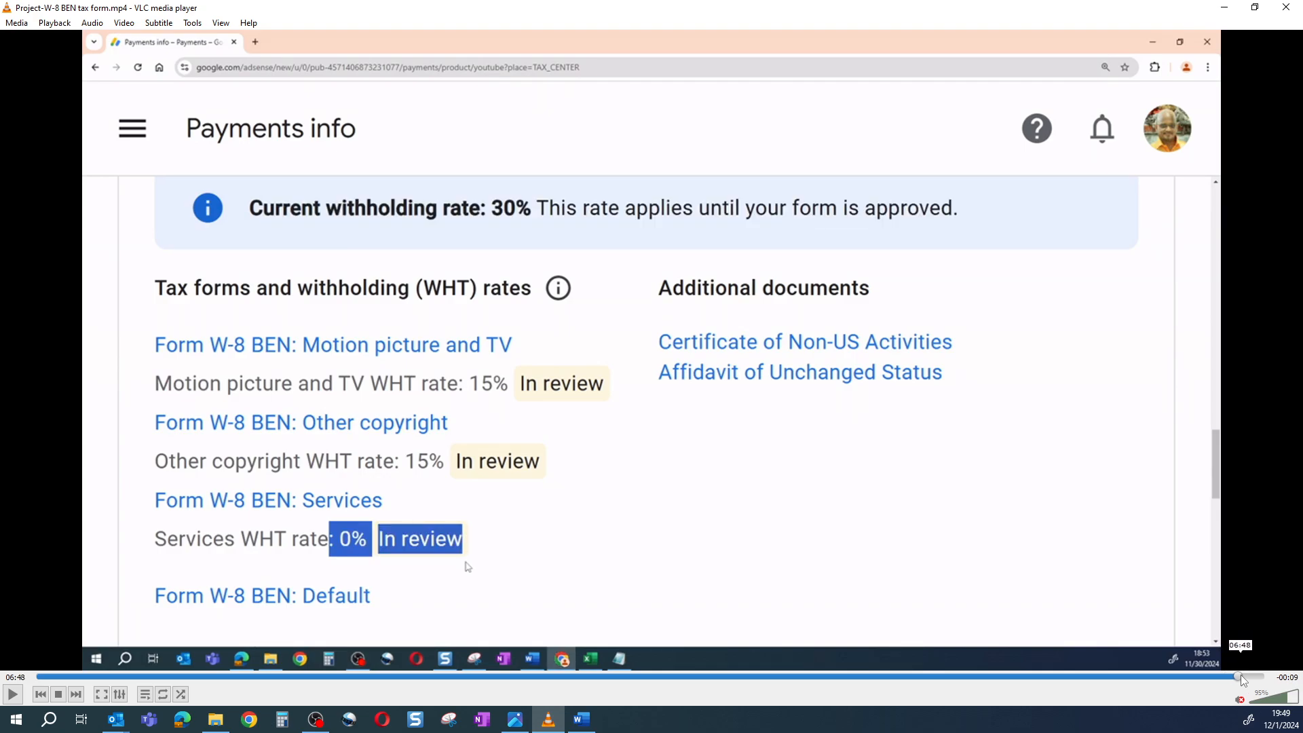